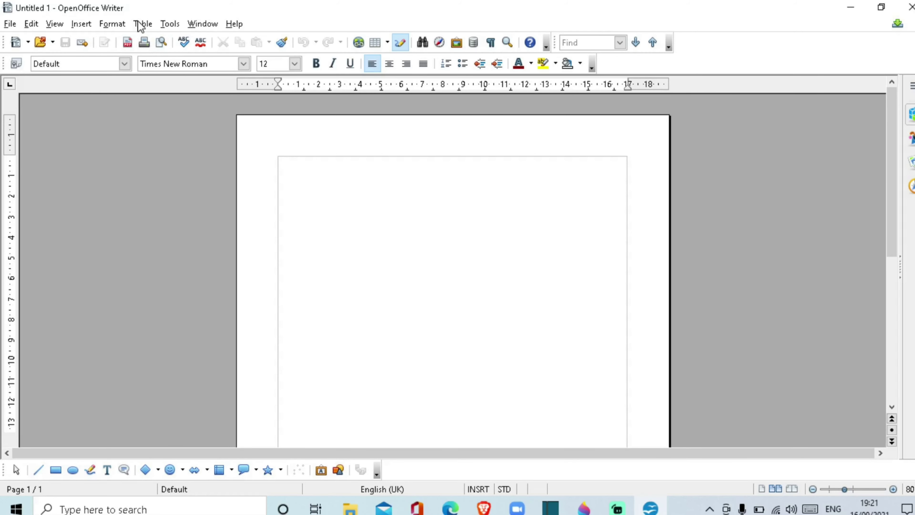
Start inserting a Table of Contents index and review its type, entry structure and paragraph style settings
left_click(82, 23)
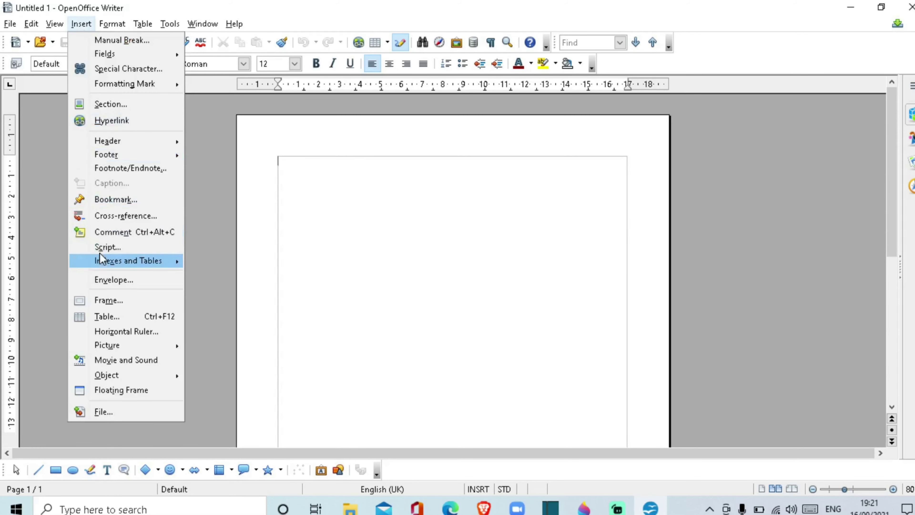
mouse_move(99, 257)
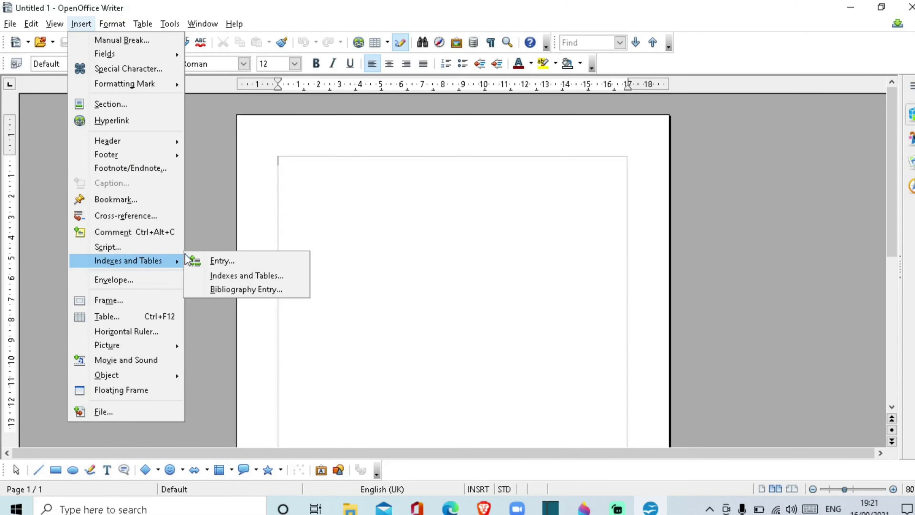
left_click(237, 279)
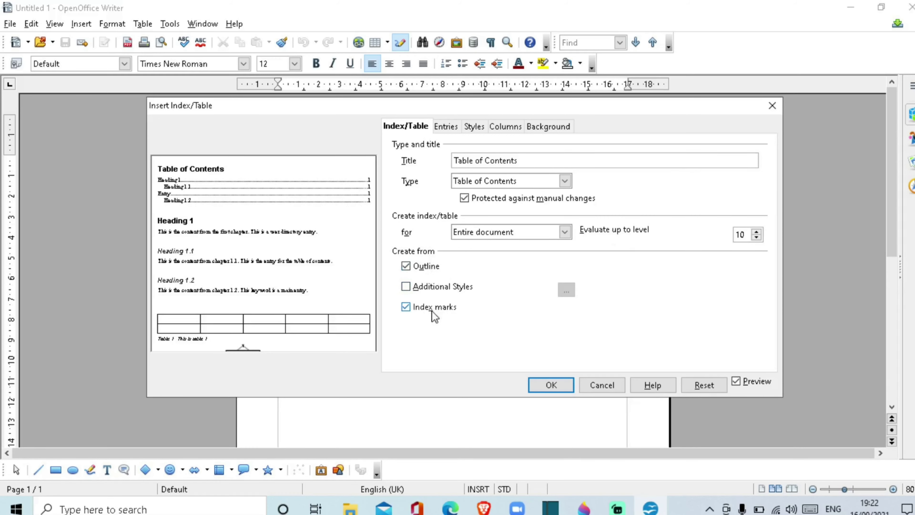
left_click(446, 126)
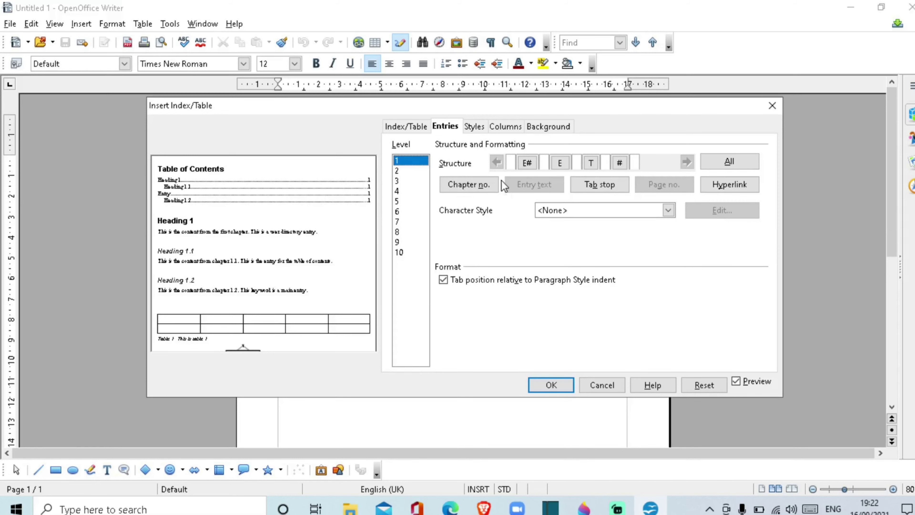
left_click(480, 126)
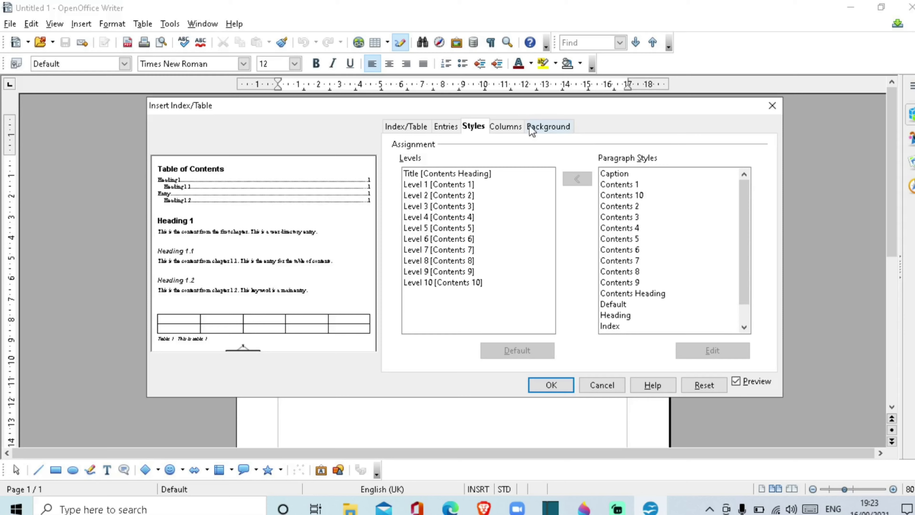
Set the table of contents layout to 2 columns
left_click(520, 126)
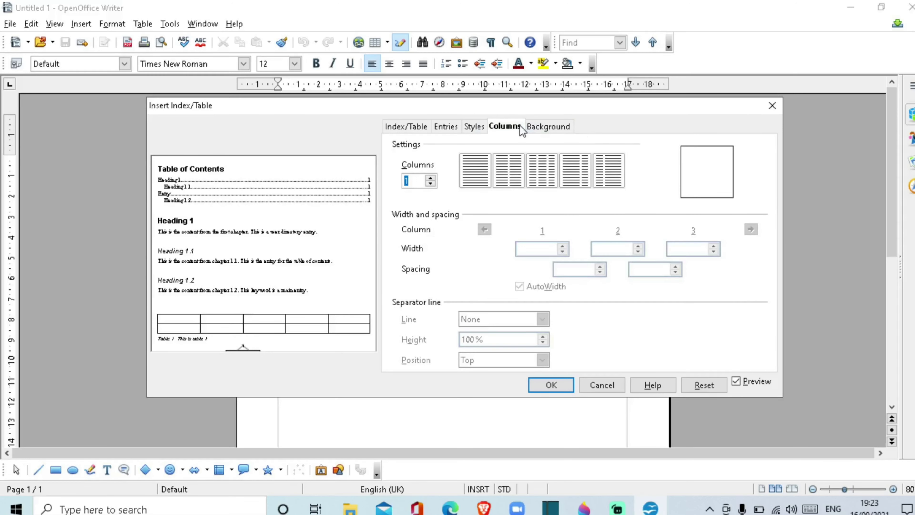
left_click(431, 178)
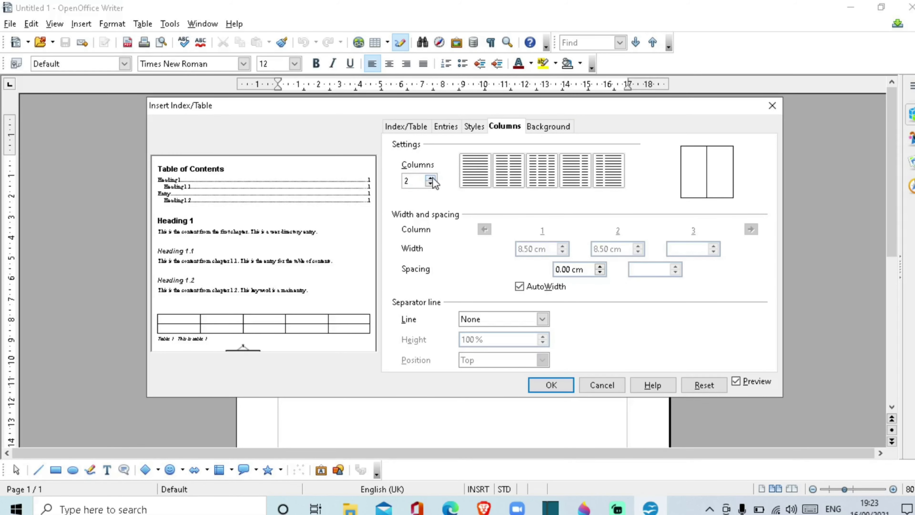
left_click(431, 178)
left_click(431, 178)
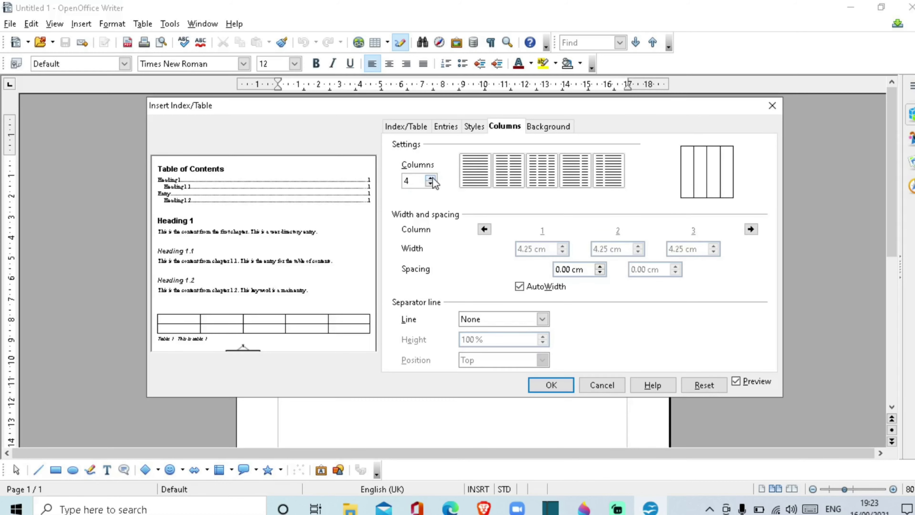
left_click(431, 178)
left_click(432, 178)
left_click(432, 178)
left_click(432, 178)
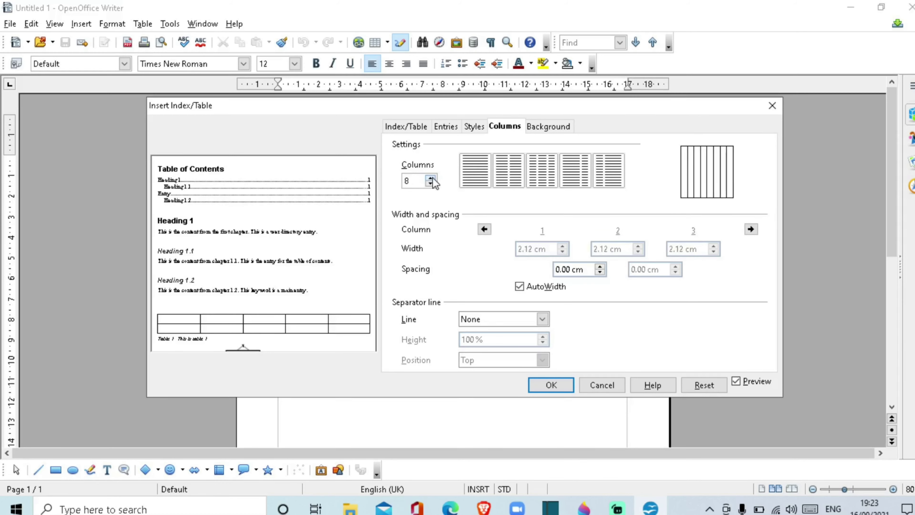
left_click(432, 178)
left_click(432, 184)
left_click(432, 185)
left_click(432, 185)
left_click(432, 185)
left_click(432, 186)
left_click(432, 185)
left_click(433, 185)
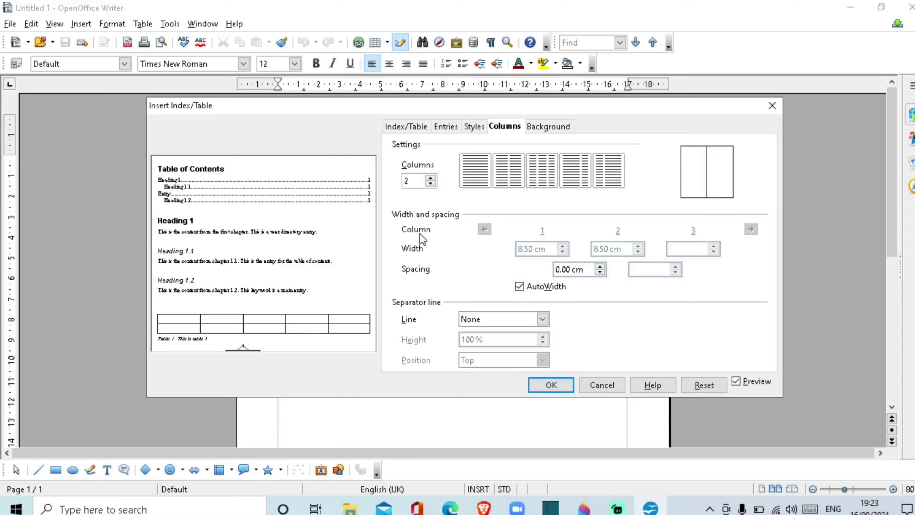
Set the spacing between the index columns to 0.10 cm and keep the separator line at None
left_click(599, 266)
left_click(541, 319)
left_click(542, 319)
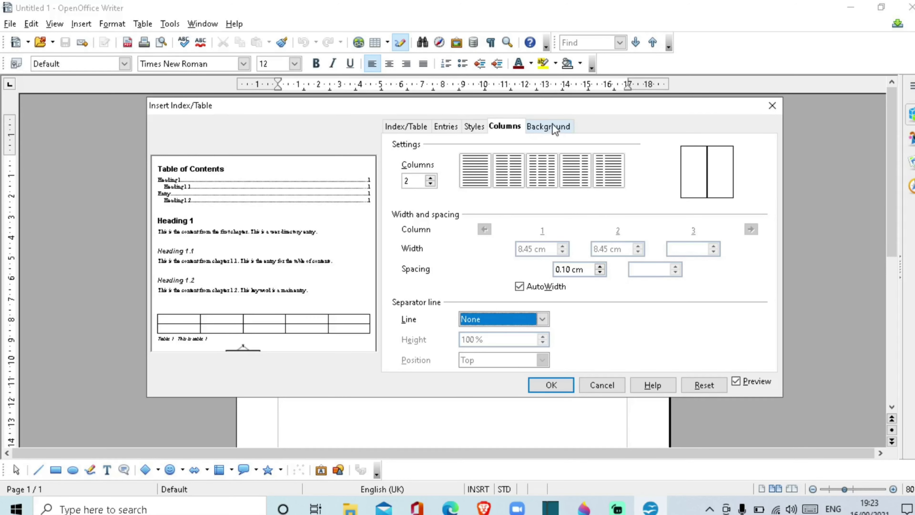
Set the table of contents background to the colour Yellow 2
left_click(543, 126)
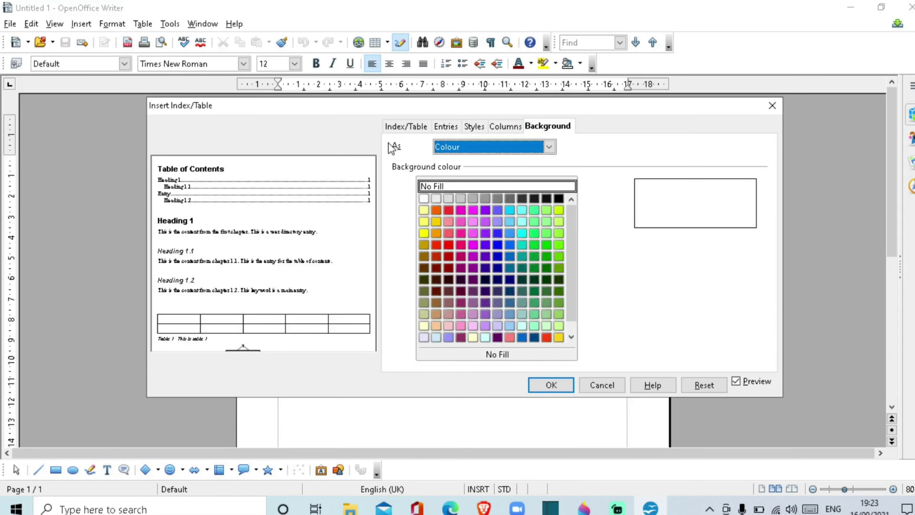
left_click(554, 149)
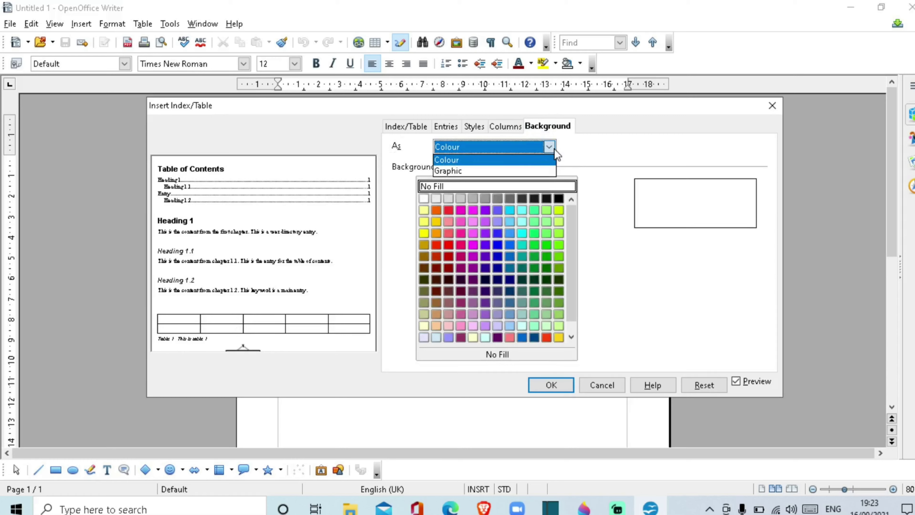
left_click(484, 161)
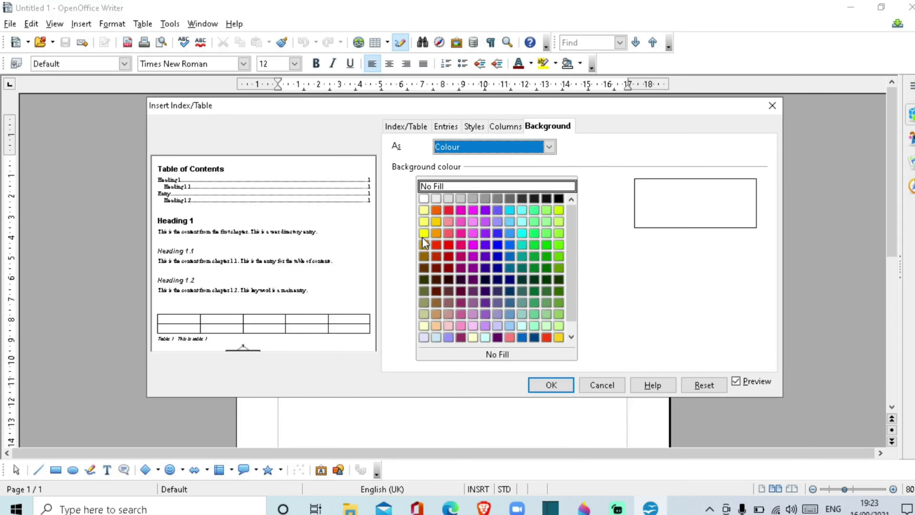
left_click(424, 234)
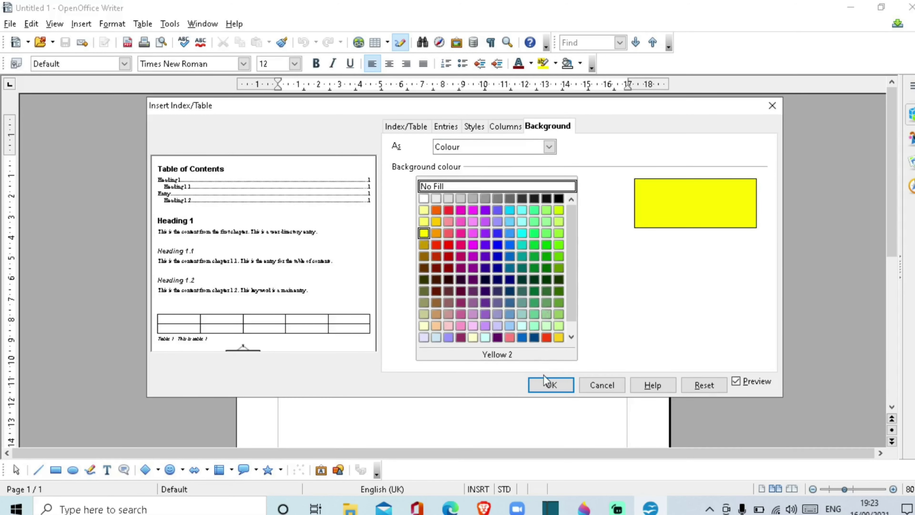
Examine the graphic background options for the index and return to the colour background
left_click(549, 147)
left_click(476, 171)
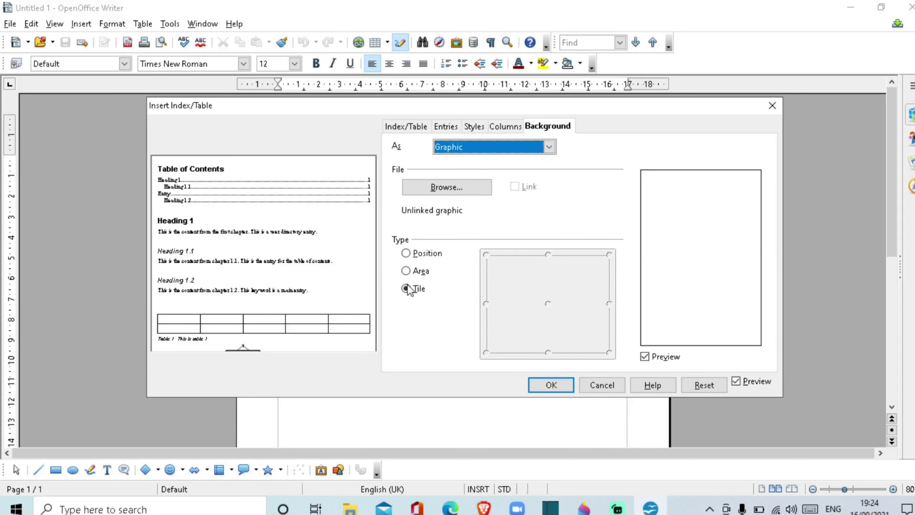
left_click(549, 148)
left_click(528, 160)
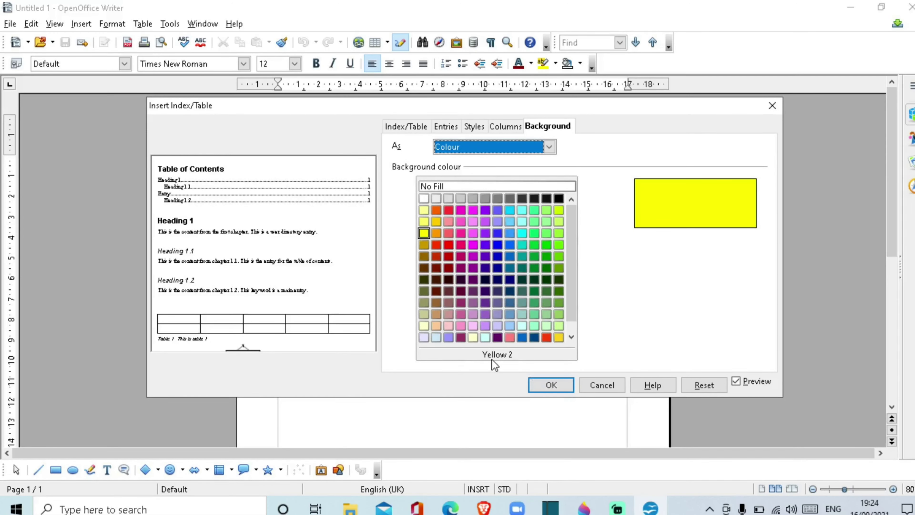
Insert the configured table of contents into the document and delete it again
left_click(544, 385)
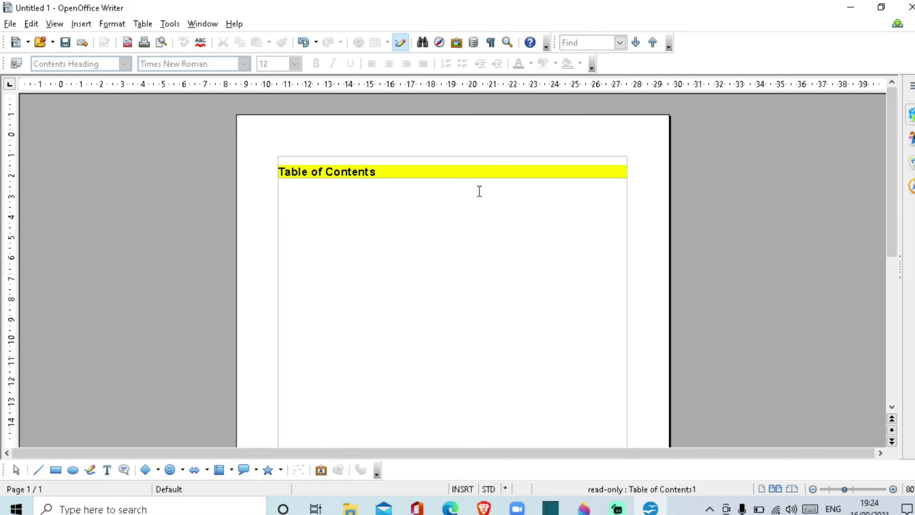
right_click(473, 170)
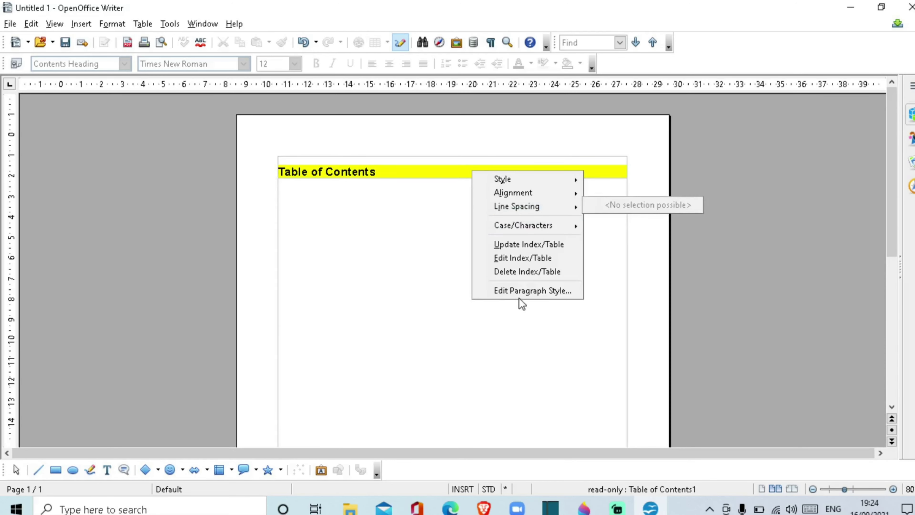
left_click(520, 273)
Enter the words IT, INPUT, KEYBOARD, MOUSE, OUTPUT, PRINTER and MONITOR on separate lines at the start of the page
left_click(298, 170)
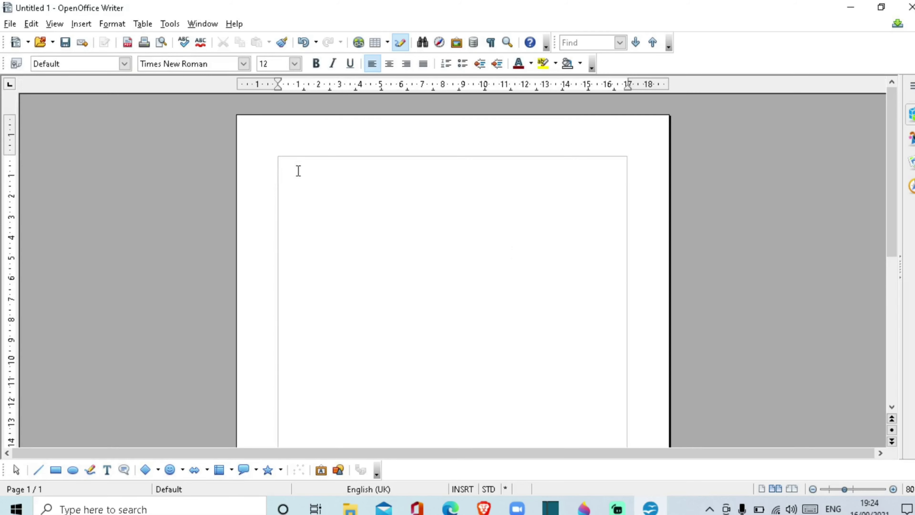
type("IT")
key("Return")
type("INPUT")
key("Return")
type("KEYBOARD")
key("Return")
type("MOUSE")
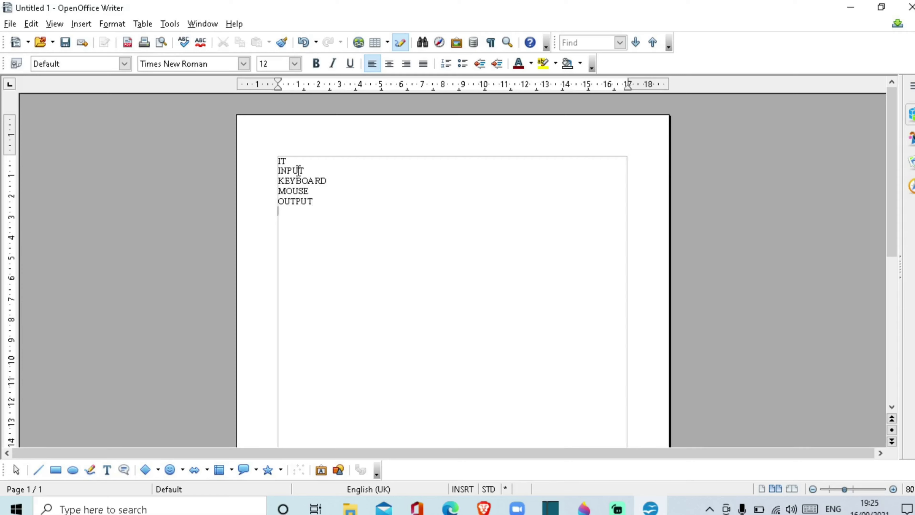
type("N")
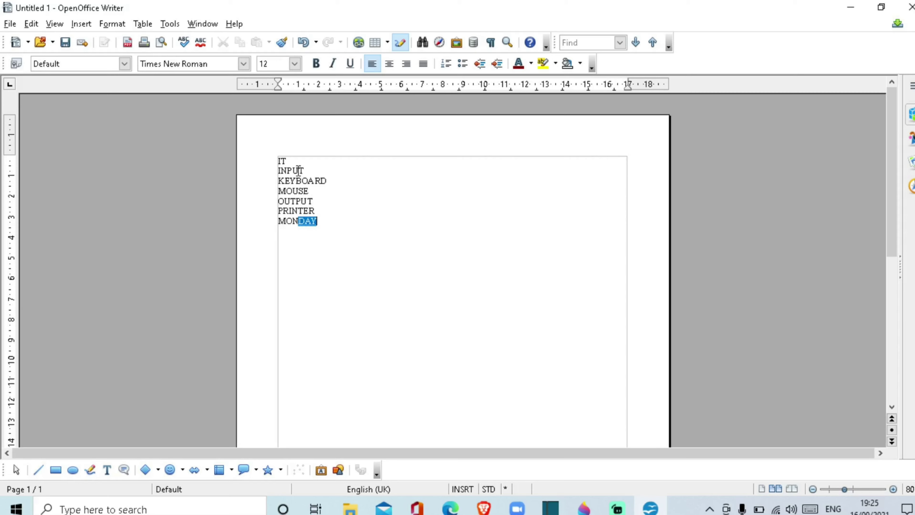
type("TNITOR")
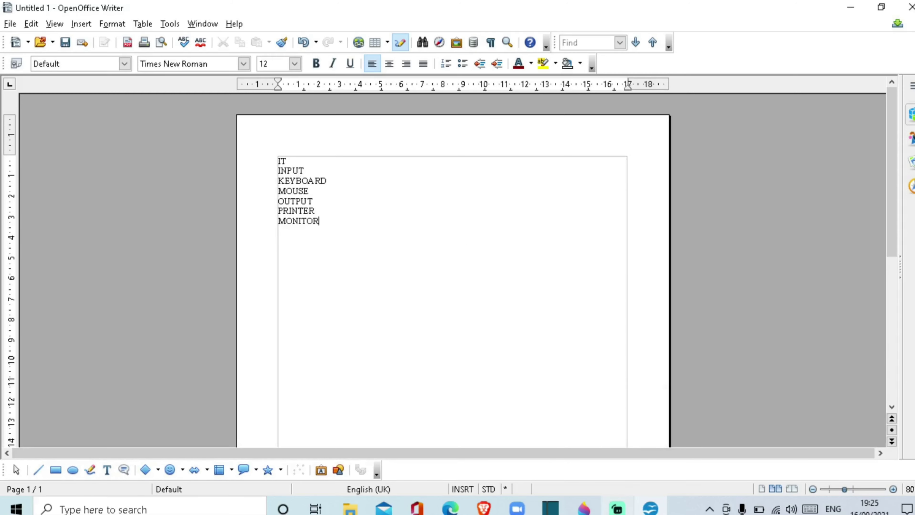
mouse_move(650, 508)
left_click(645, 458)
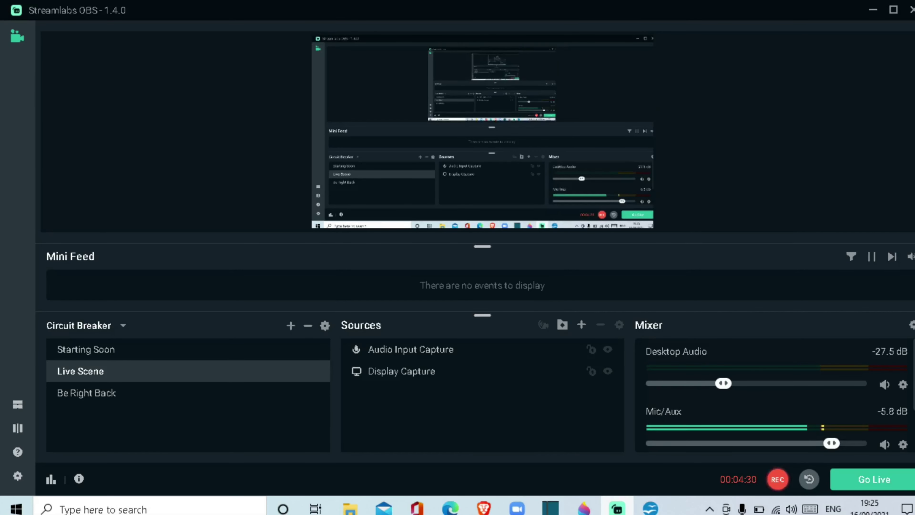
left_click(648, 483)
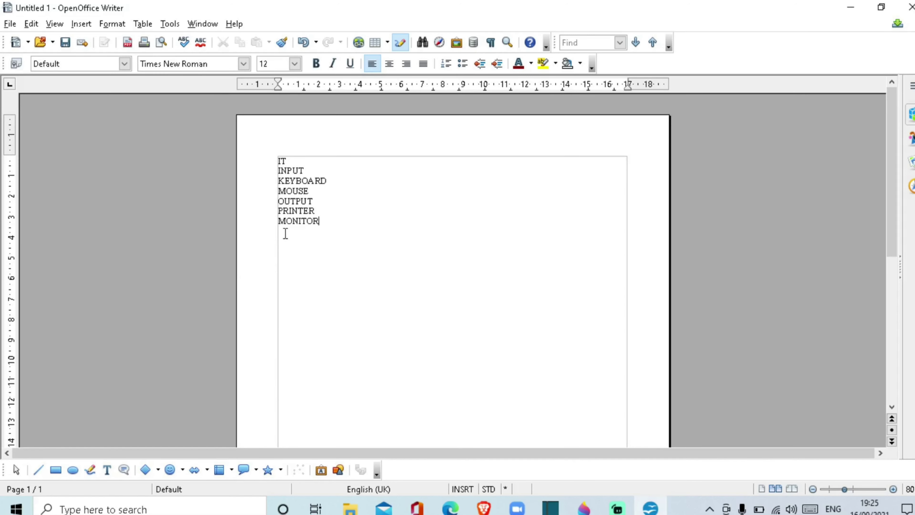
Show the Styles and Formatting list and apply the Heading 1 style to the line "IT"
left_click_drag(280, 157, 296, 158)
left_click(279, 160)
left_click(109, 23)
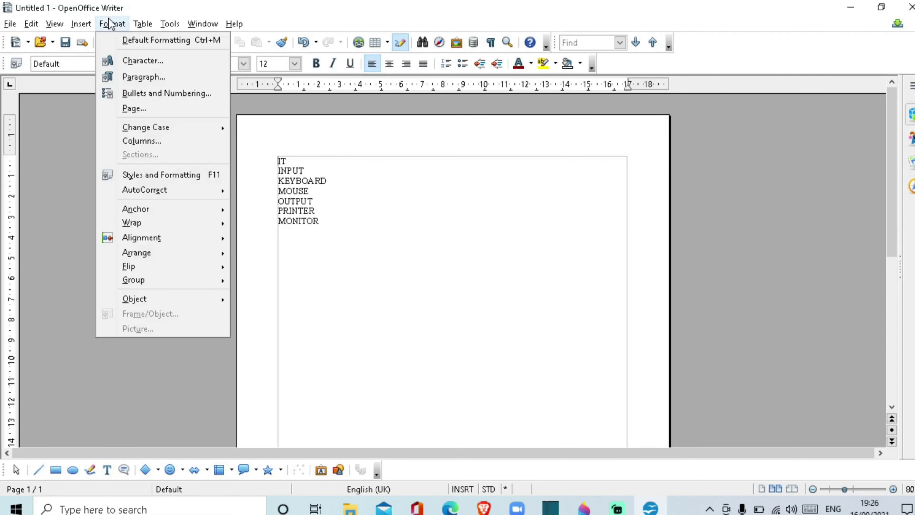
left_click(160, 176)
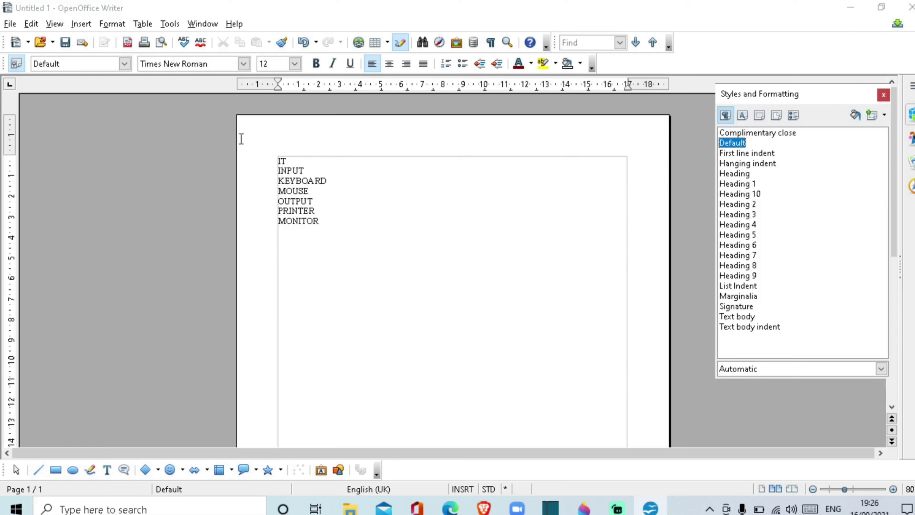
left_click_drag(280, 161, 301, 163)
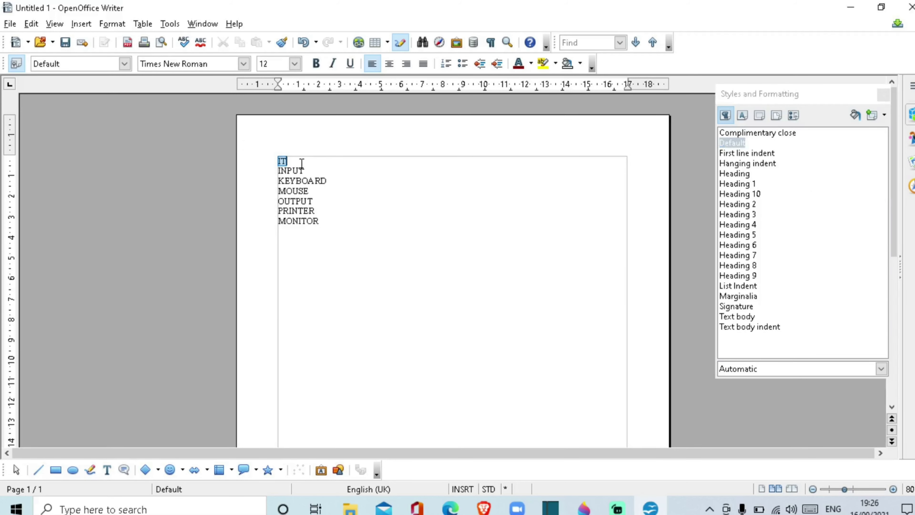
left_click(735, 183)
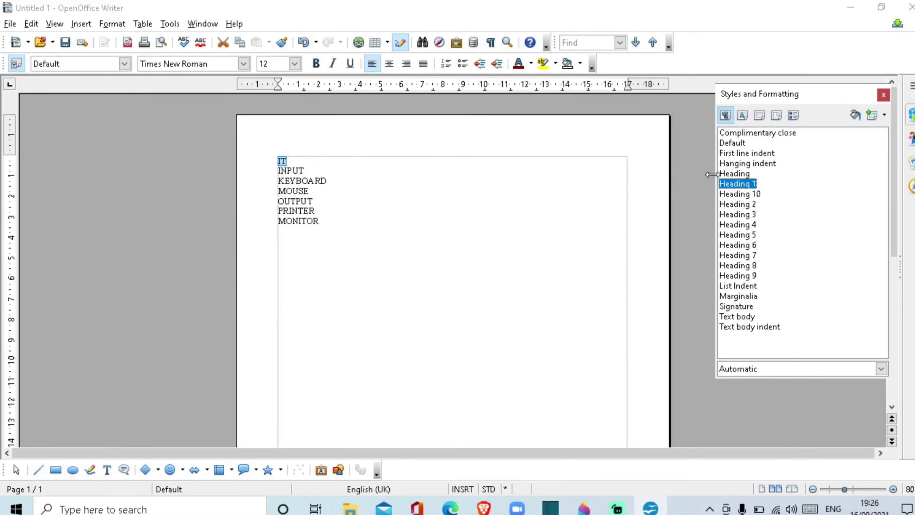
double_click(724, 184)
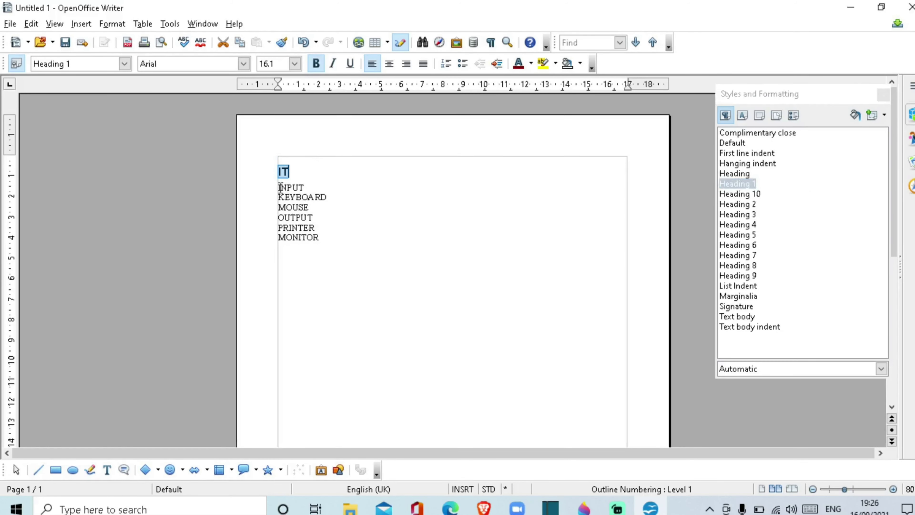
Apply the Heading 2 style to the lines "INPUT" and "OUTPUT"
left_click_drag(280, 187, 304, 187)
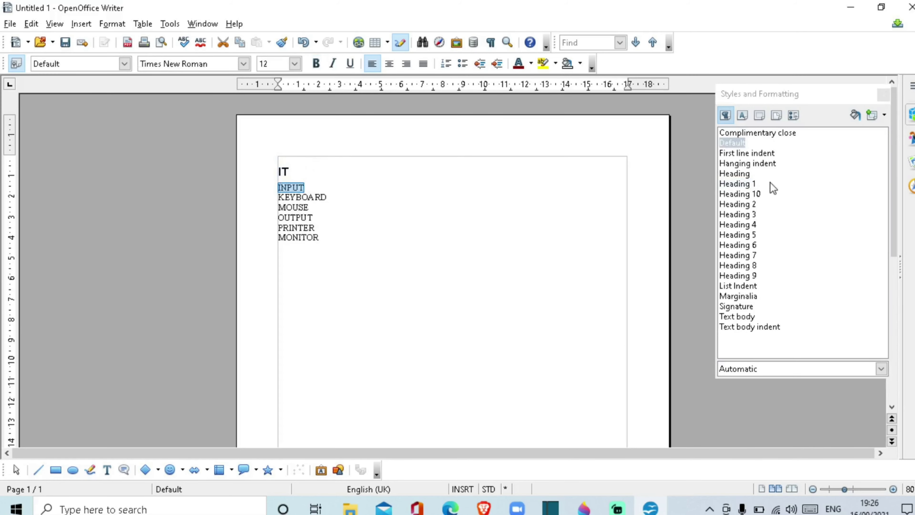
double_click(737, 204)
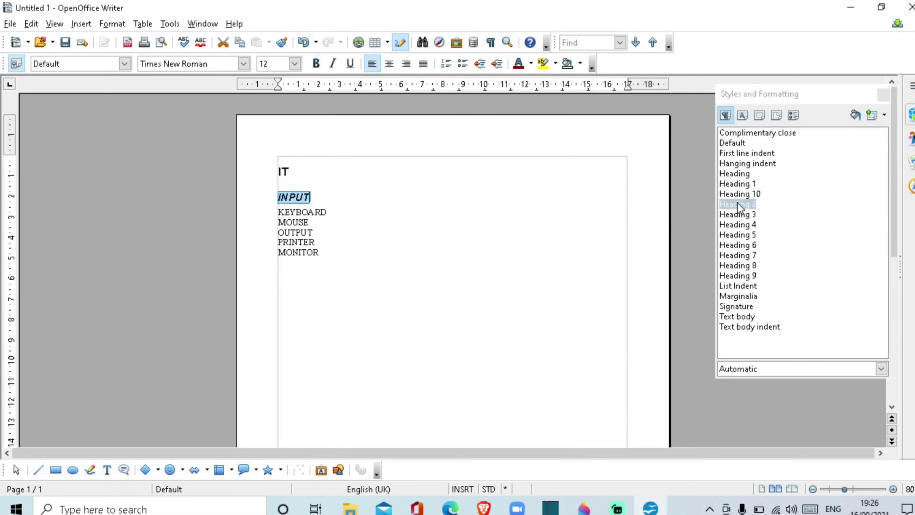
left_click_drag(284, 233, 331, 235)
left_click(315, 231)
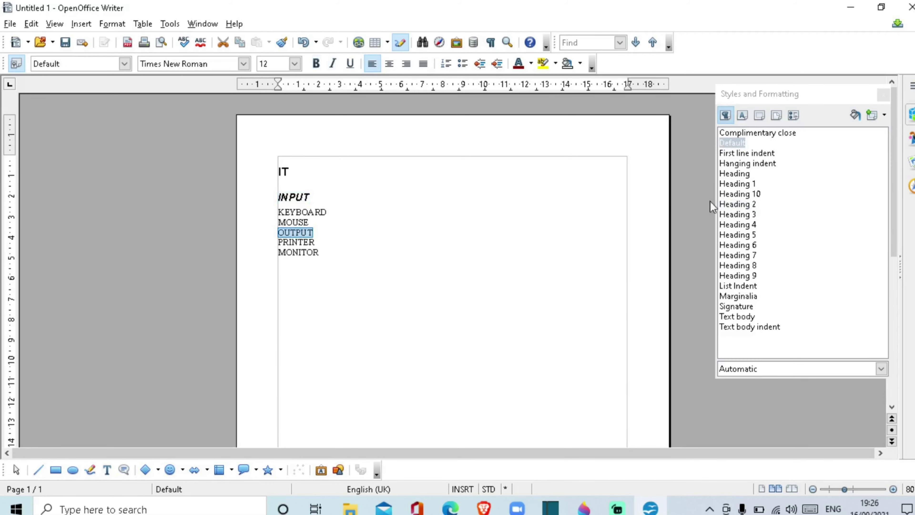
double_click(738, 194)
double_click(738, 204)
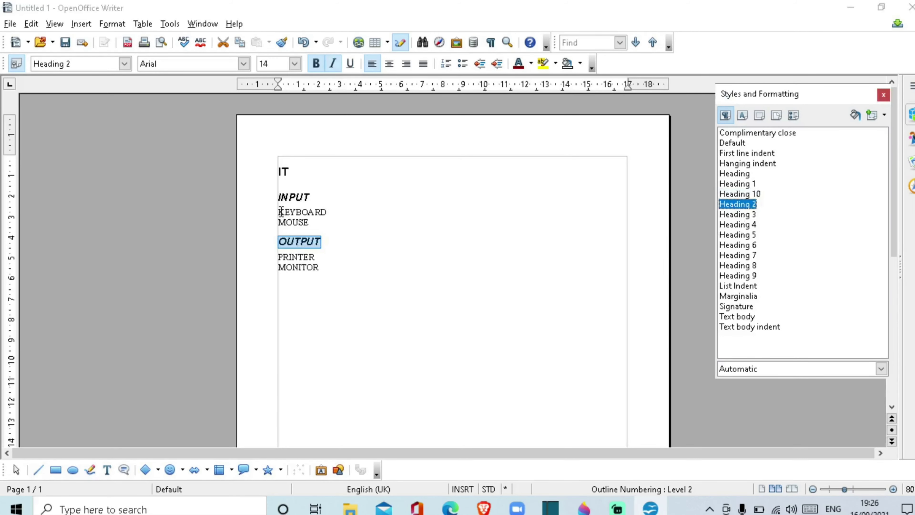
Apply the Heading 5 style to the lines "KEYBOARD", "MOUSE", "PRINTER" and "MONITOR"
left_click_drag(279, 209, 350, 226)
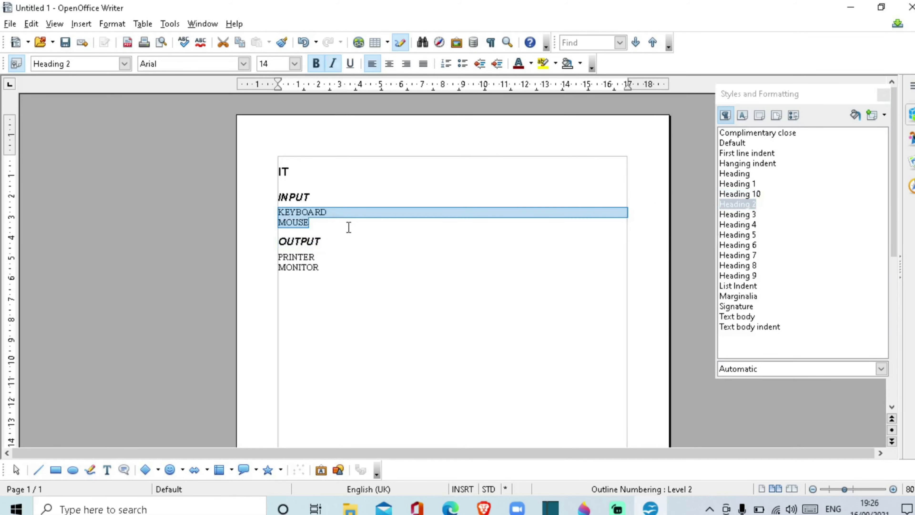
double_click(752, 236)
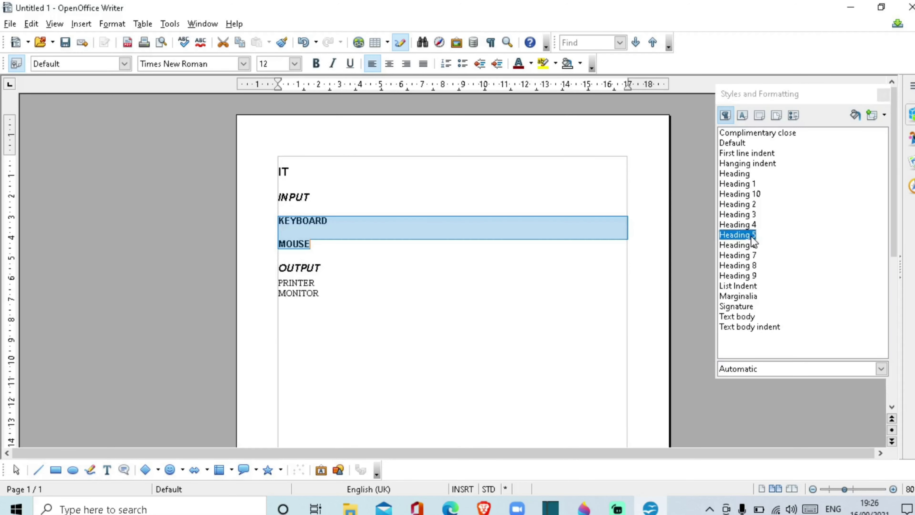
left_click(285, 281)
left_click_drag(285, 282, 318, 293)
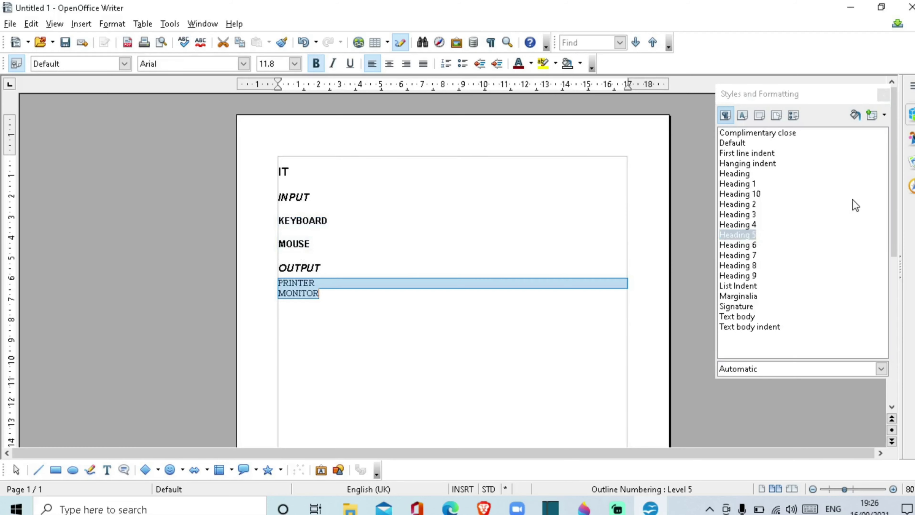
double_click(753, 234)
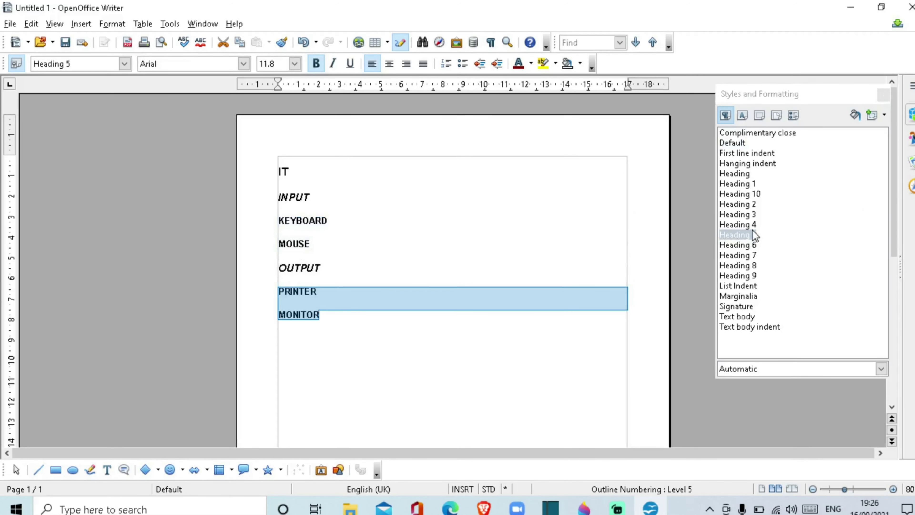
left_click(468, 262)
Place the cursor at the start of the line "IT" and close the Styles and Formatting list
left_click(296, 172)
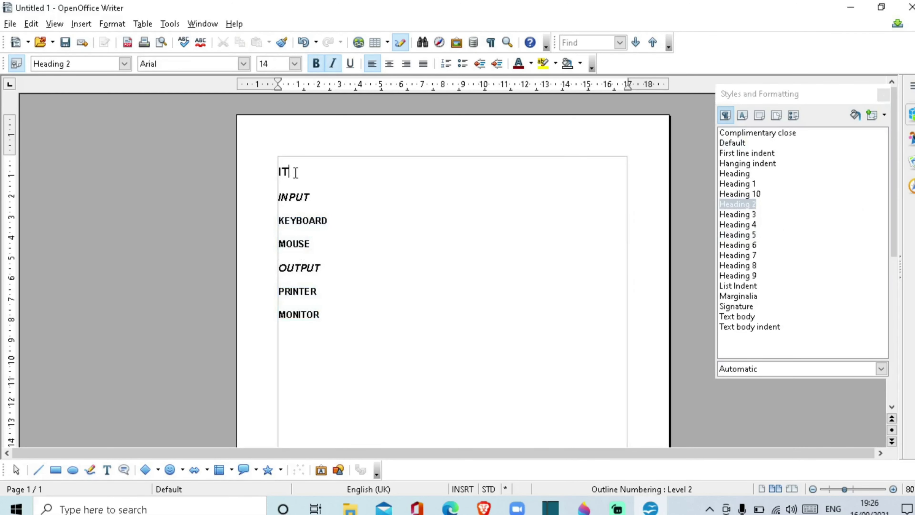
key("ctrl+1")
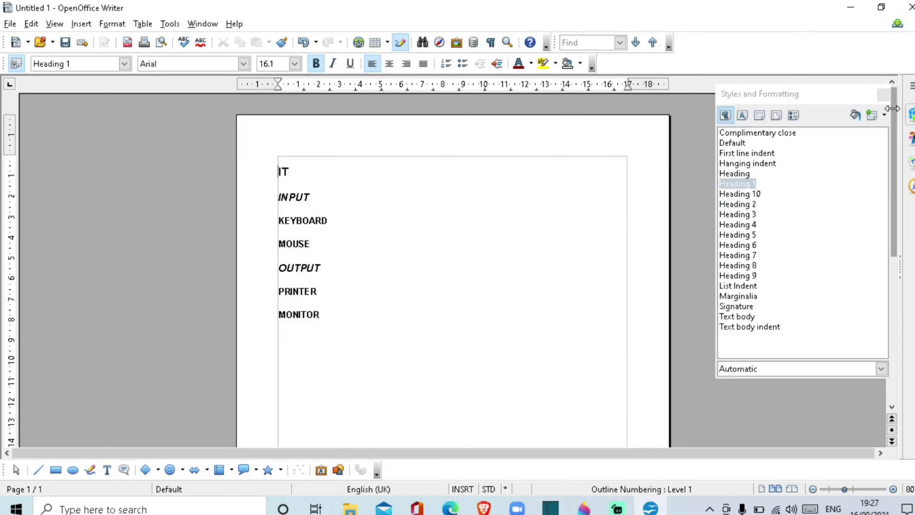
left_click(884, 95)
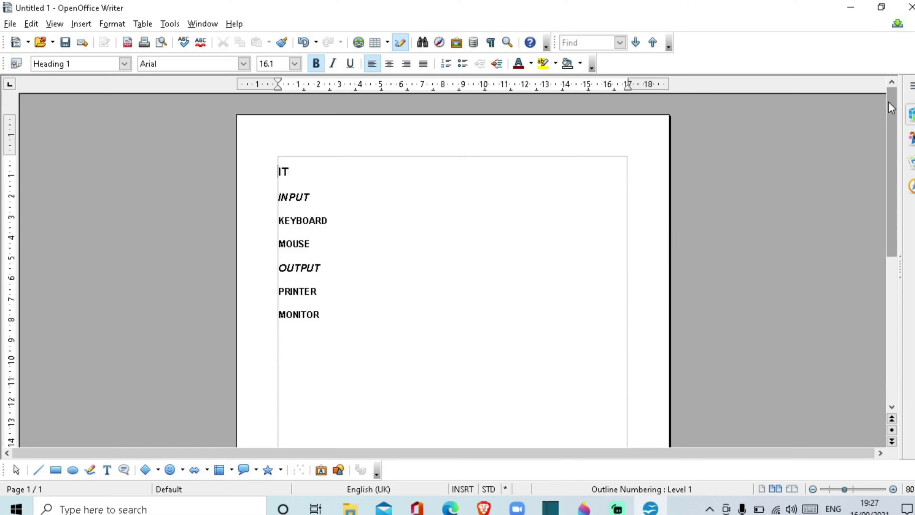
Insert a table of contents laid out in 2 columns before the line "IT"
left_click(88, 26)
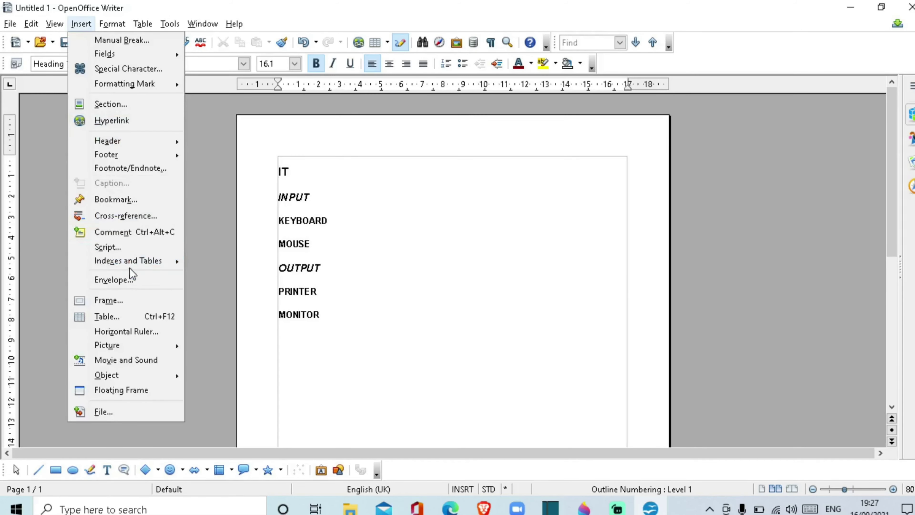
mouse_move(137, 263)
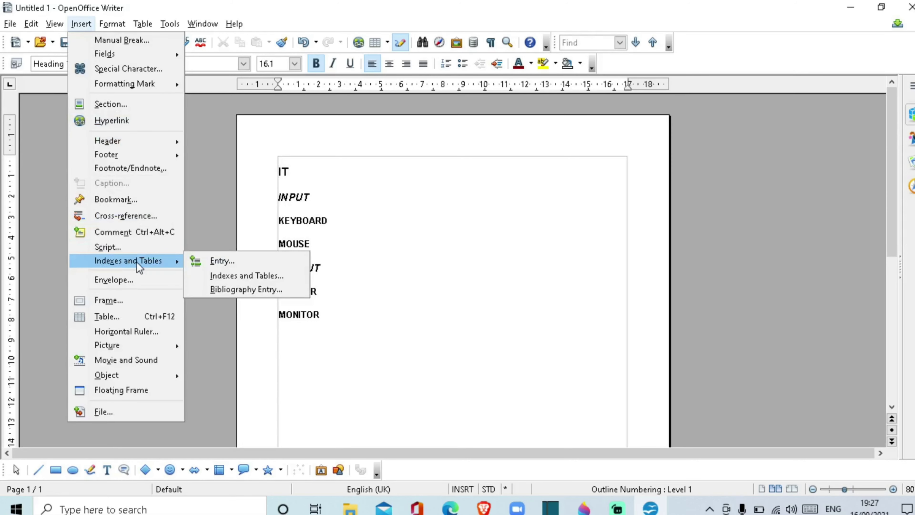
left_click(231, 278)
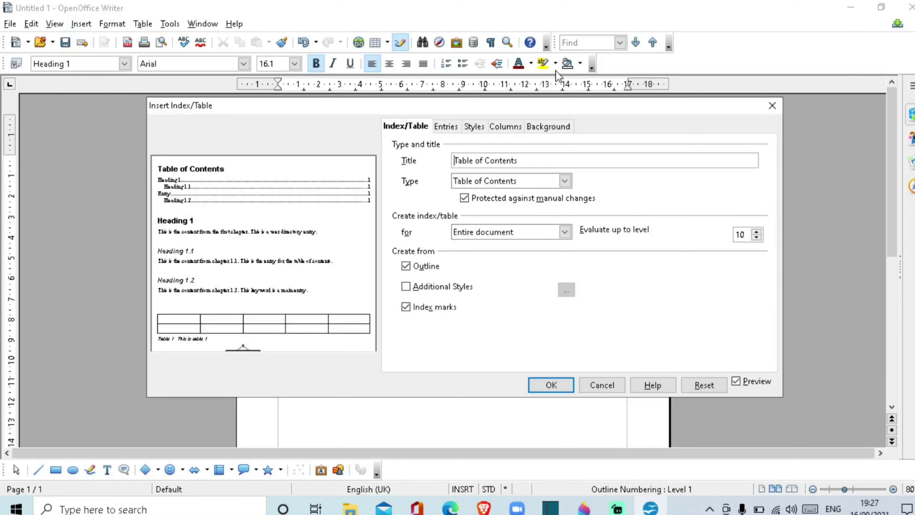
left_click(548, 126)
left_click(505, 126)
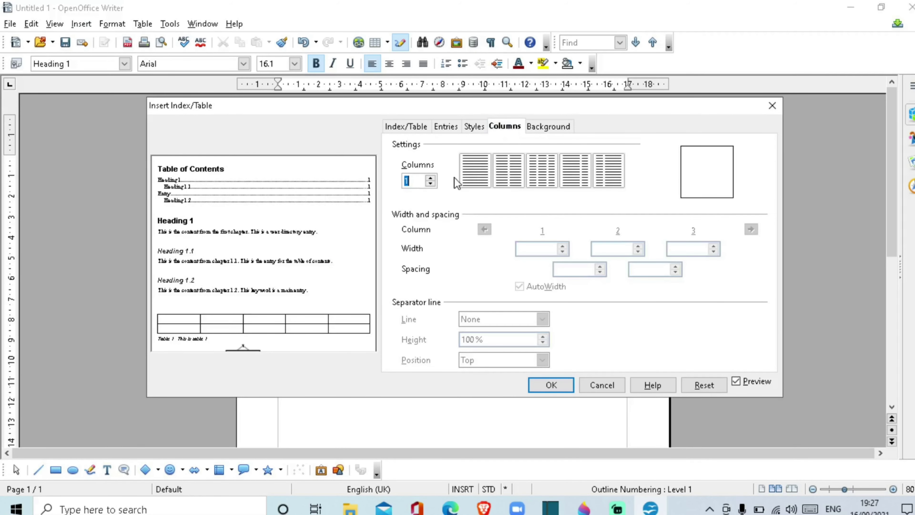
left_click(431, 178)
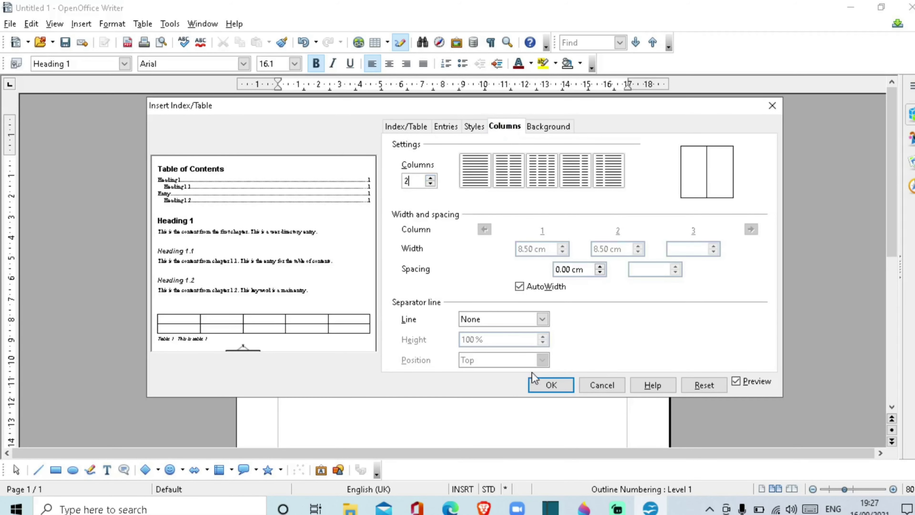
left_click(545, 383)
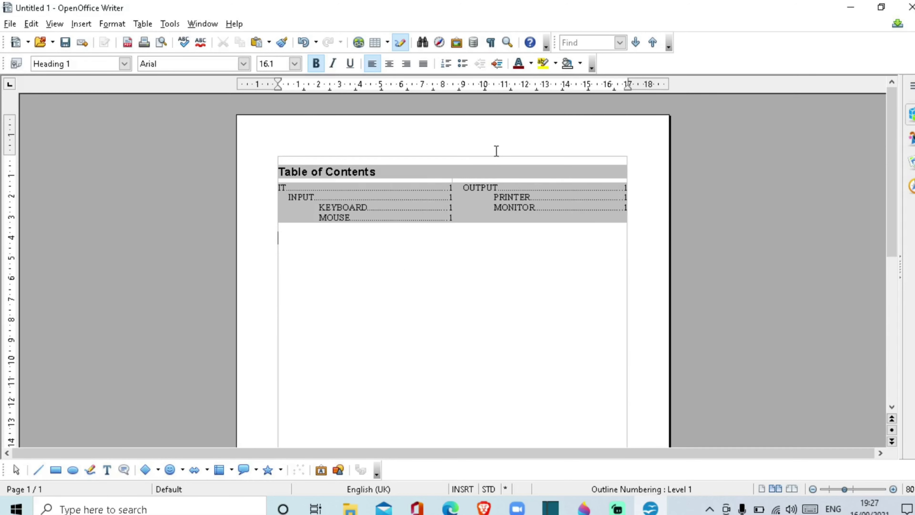
Look through the commands available for the inserted table of contents, such as updating, editing and deleting it
right_click(490, 201)
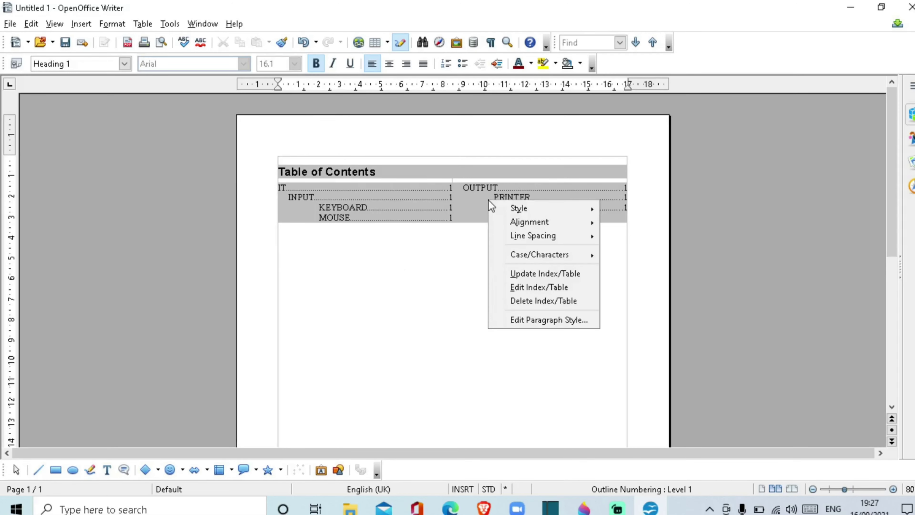
mouse_move(544, 212)
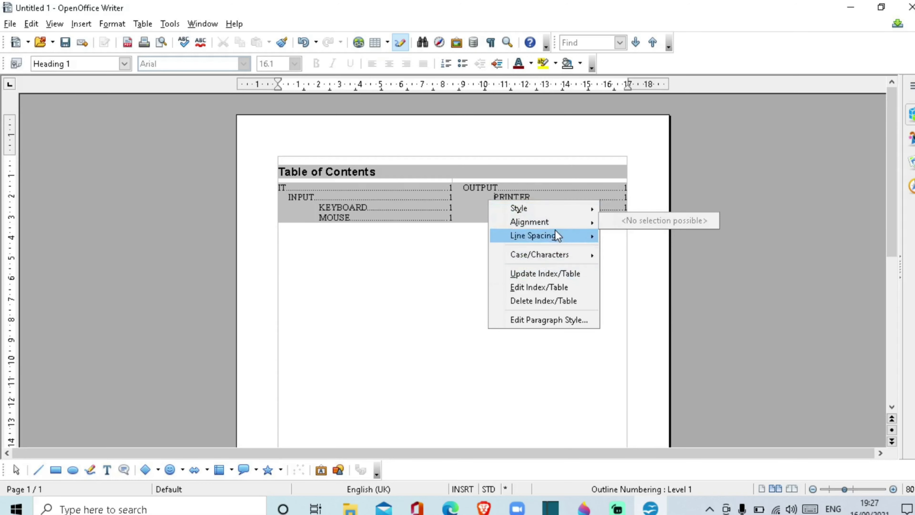
mouse_move(557, 258)
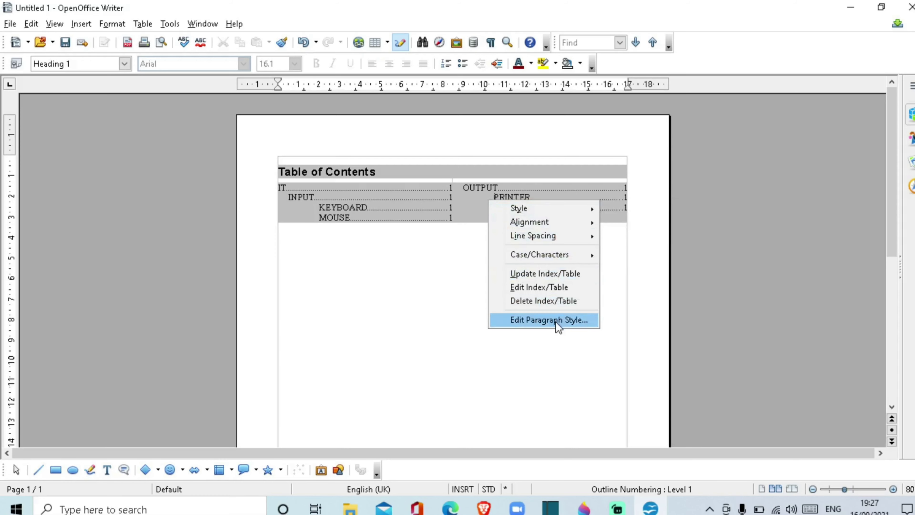
left_click(572, 282)
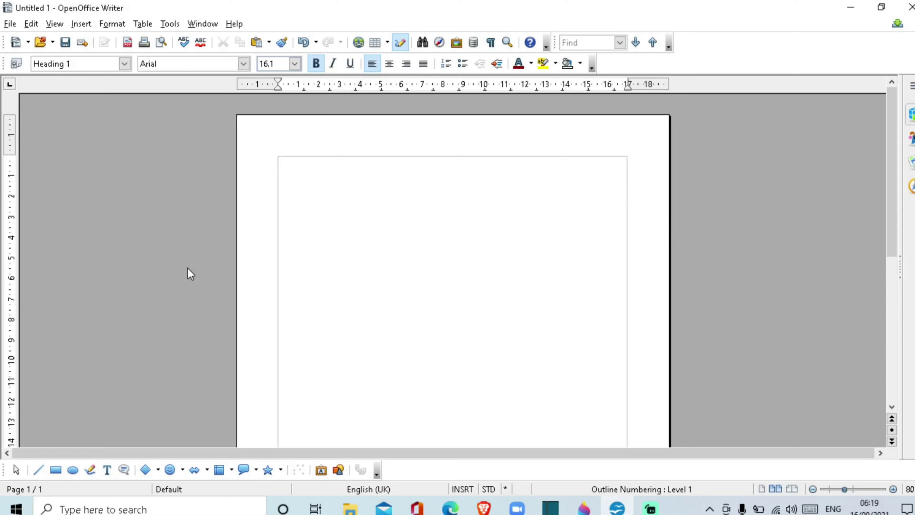
Look at the sources offered for inserting a picture, from file and by scanning, without inserting one
left_click(86, 26)
left_click(69, 27)
left_click(69, 27)
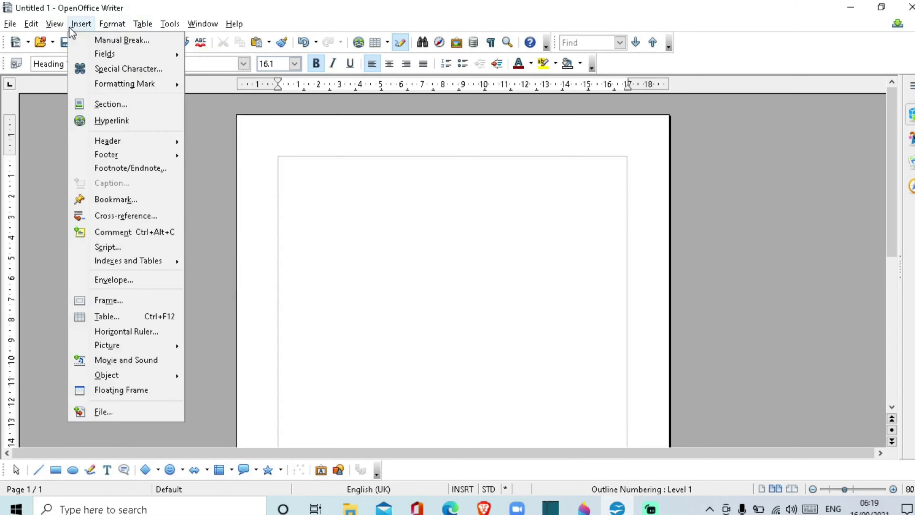
mouse_move(117, 344)
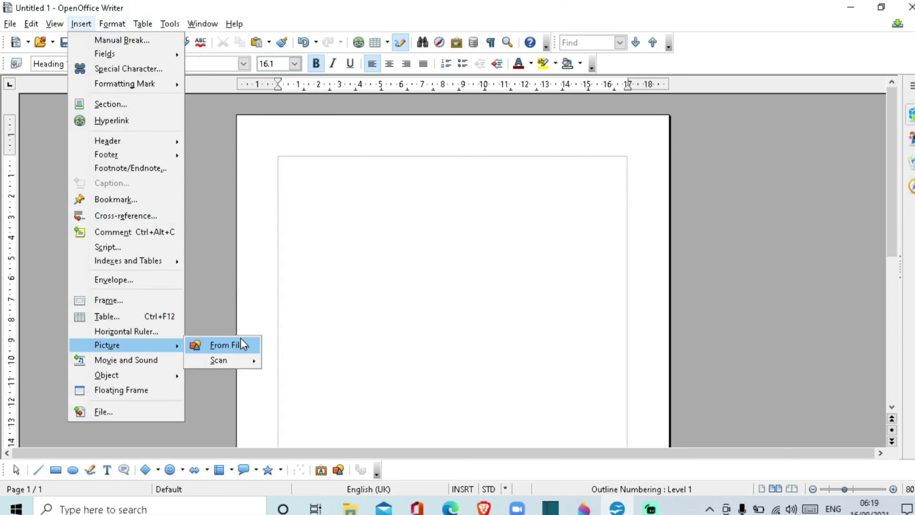
mouse_move(241, 360)
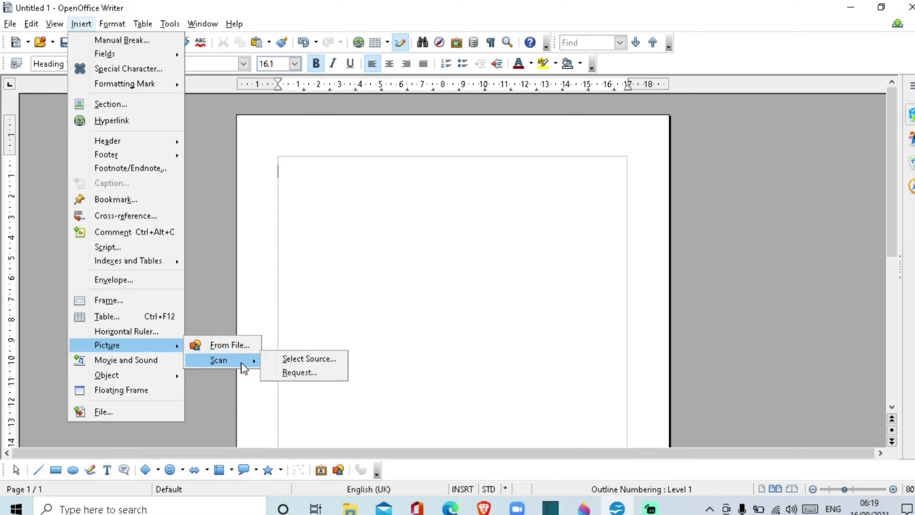
left_click(383, 297)
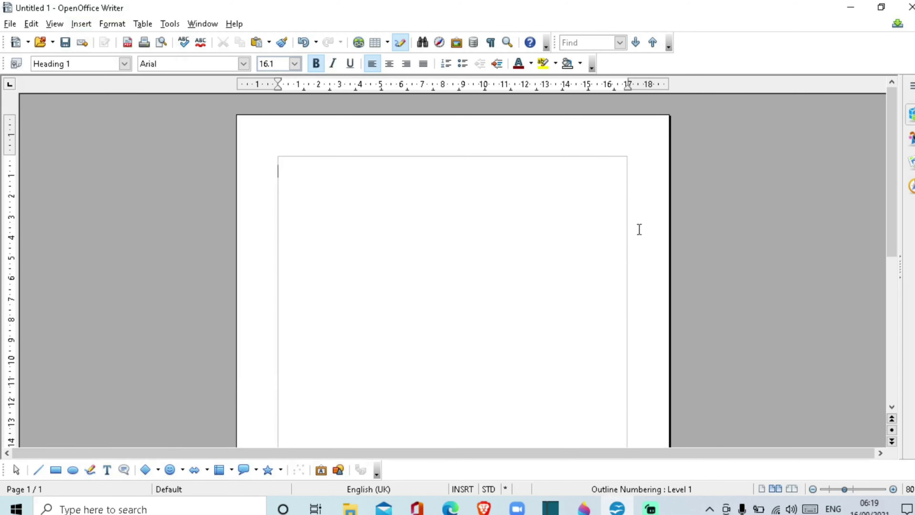
Show the Gallery with its Arrows theme above the page and close the Gallery sidebar
left_click(909, 170)
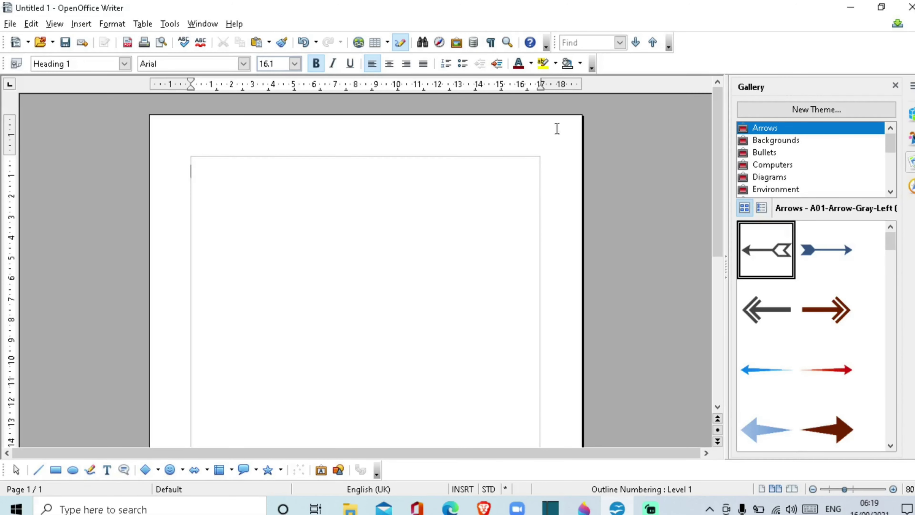
left_click(456, 42)
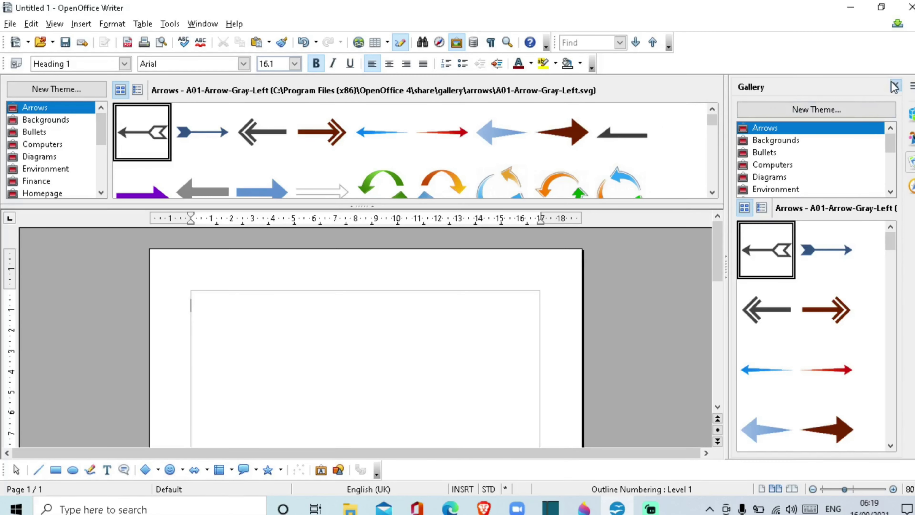
left_click(894, 87)
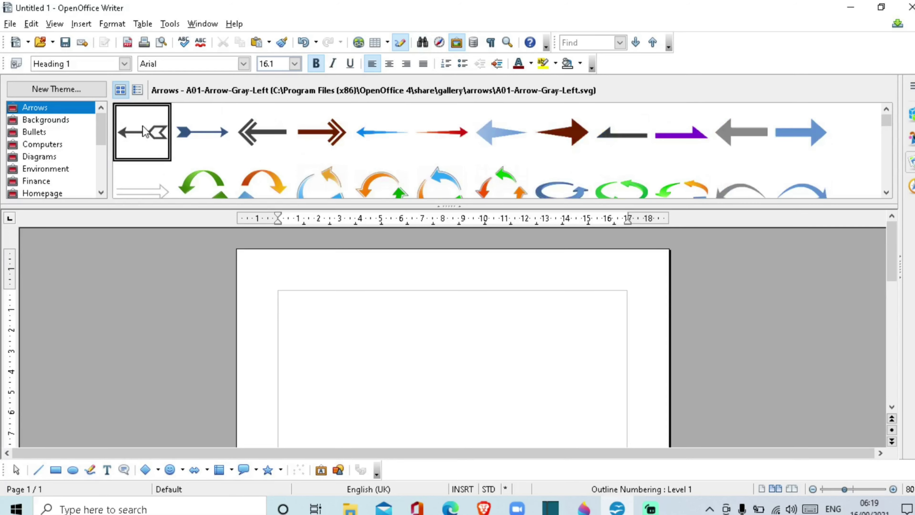
Insert the A01-Arrow-Gray-Left picture from the Arrows theme at the beginning of the page and close the Gallery
double_click(145, 131)
left_click_drag(226, 173, 435, 352)
left_click(439, 353)
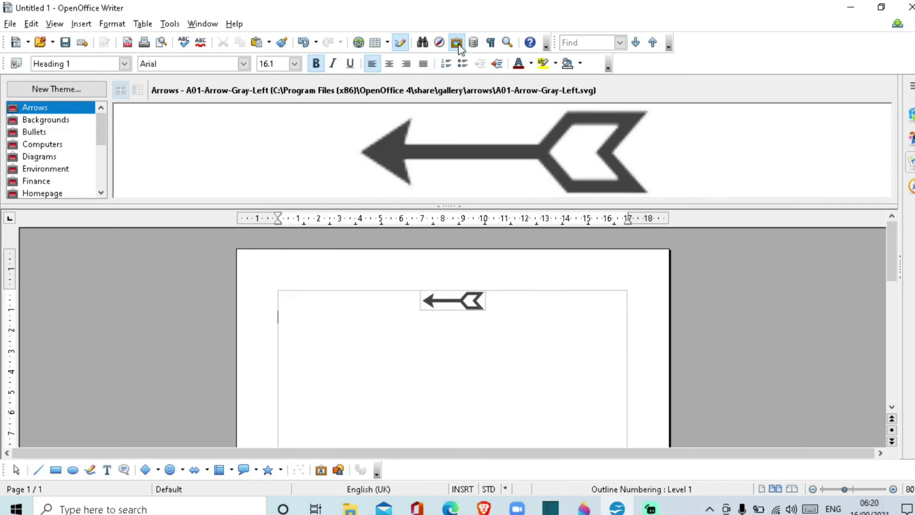
left_click(459, 47)
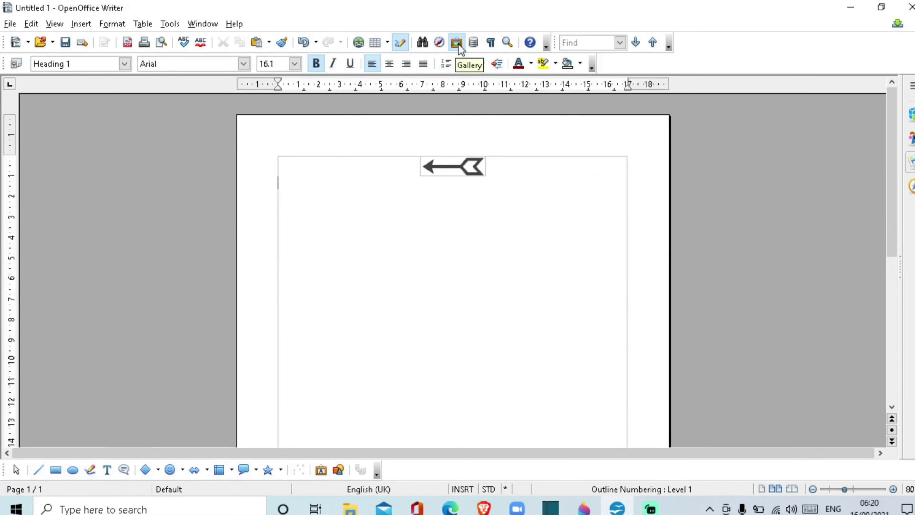
Select the arrow picture and look through its arrange, alignment, anchor and wrap options
left_click(447, 164)
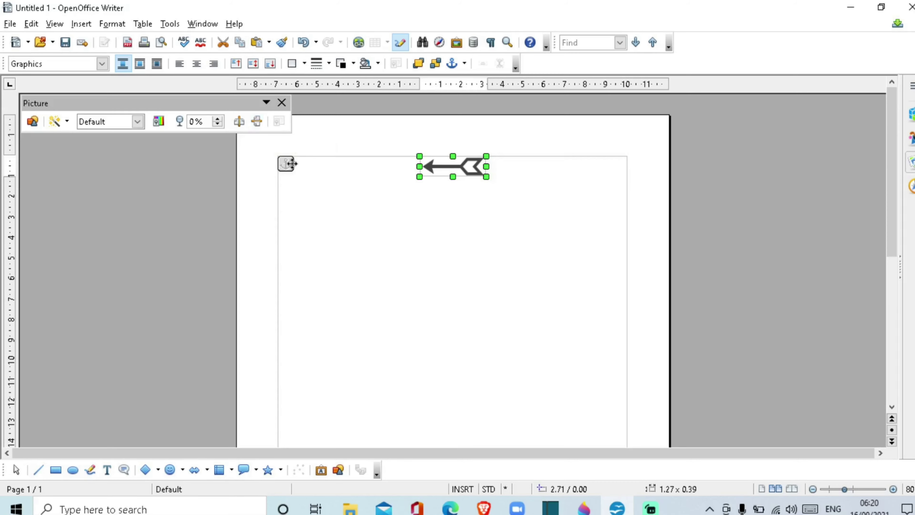
right_click(471, 168)
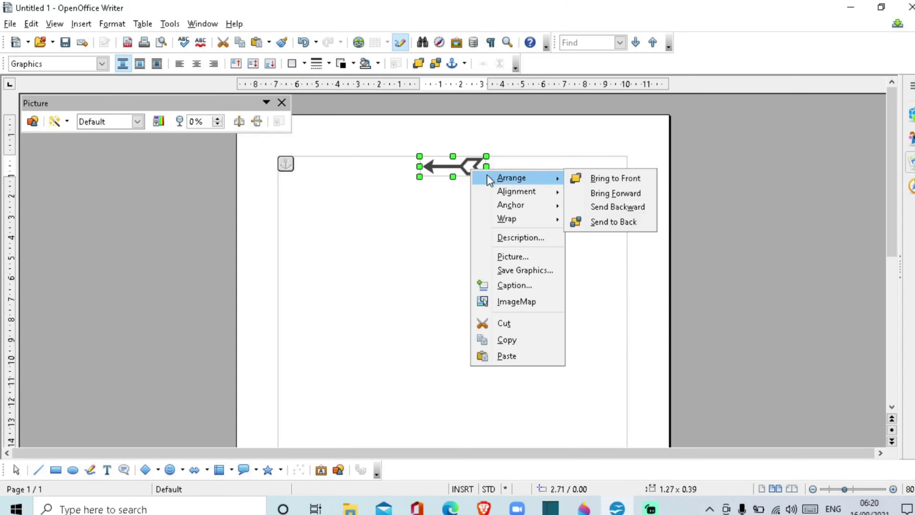
mouse_move(500, 195)
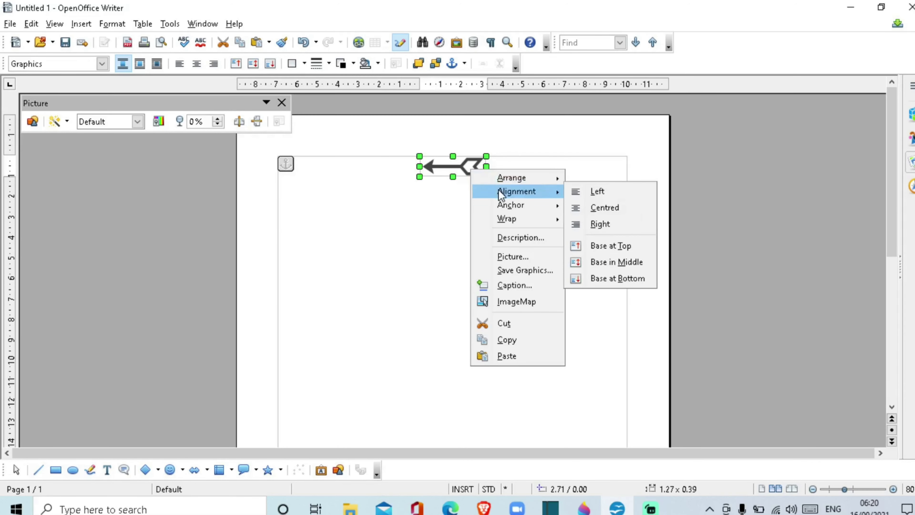
mouse_move(514, 221)
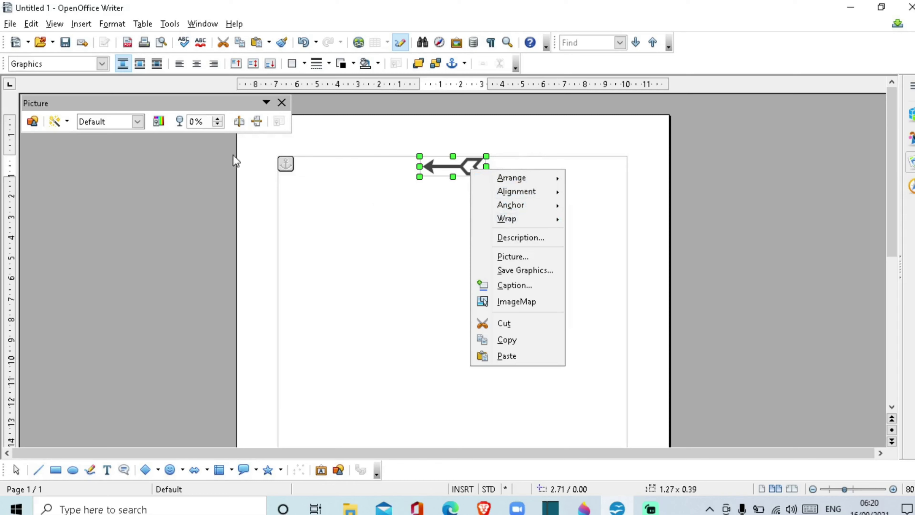
left_click(140, 130)
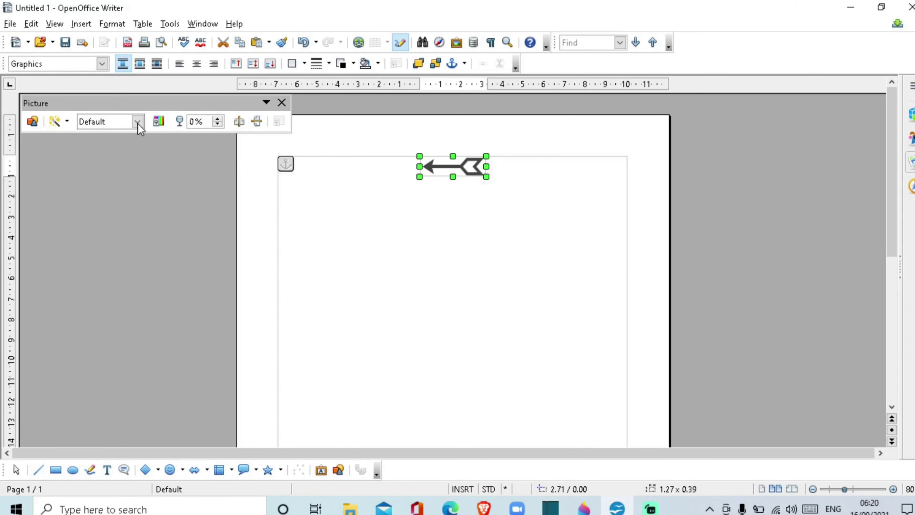
Look through the arrow's graphics modes and colour adjustments, and close the Picture and Colour toolbars
left_click(138, 122)
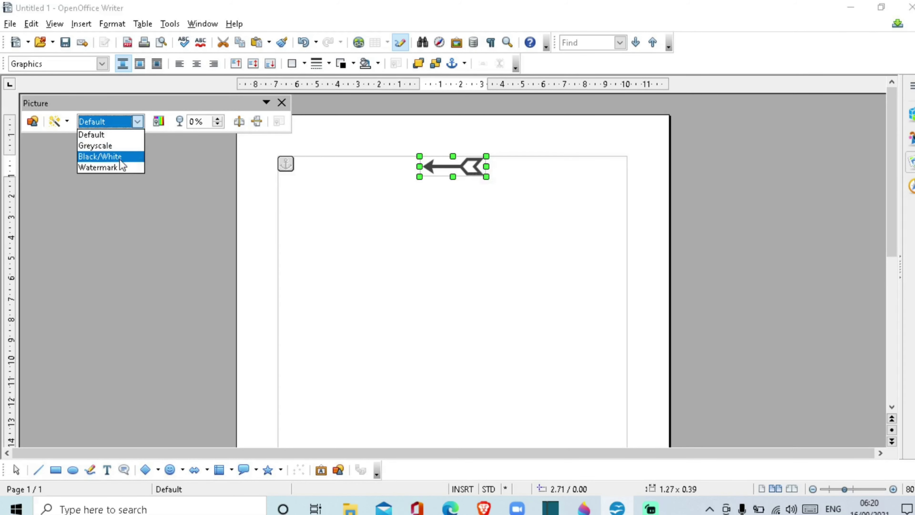
left_click(138, 121)
left_click(160, 126)
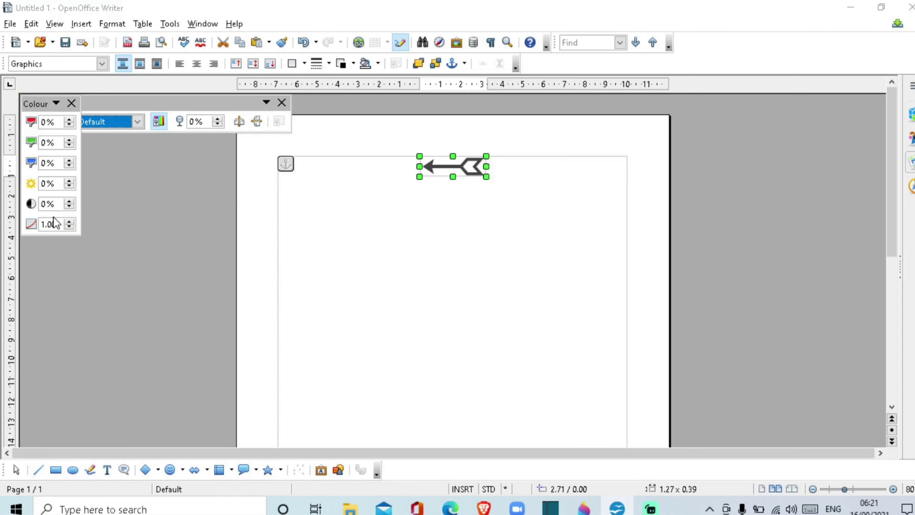
left_click(282, 107)
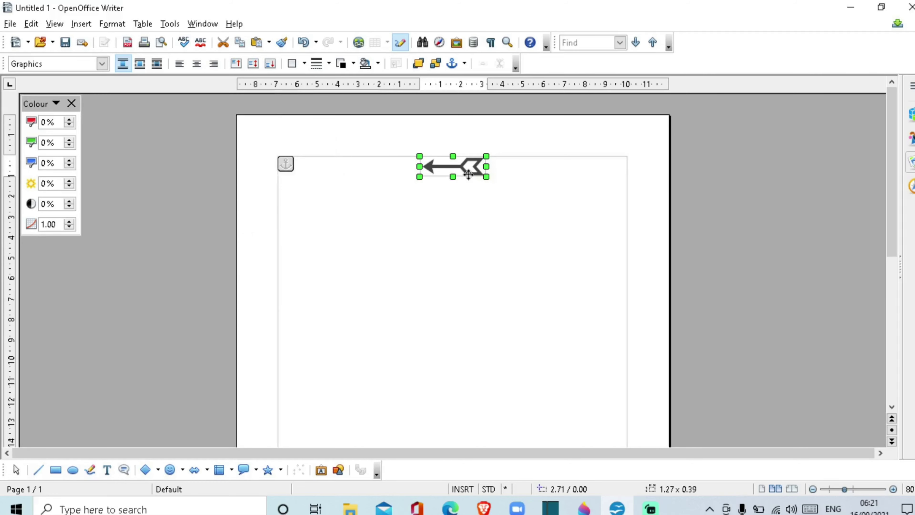
left_click(71, 103)
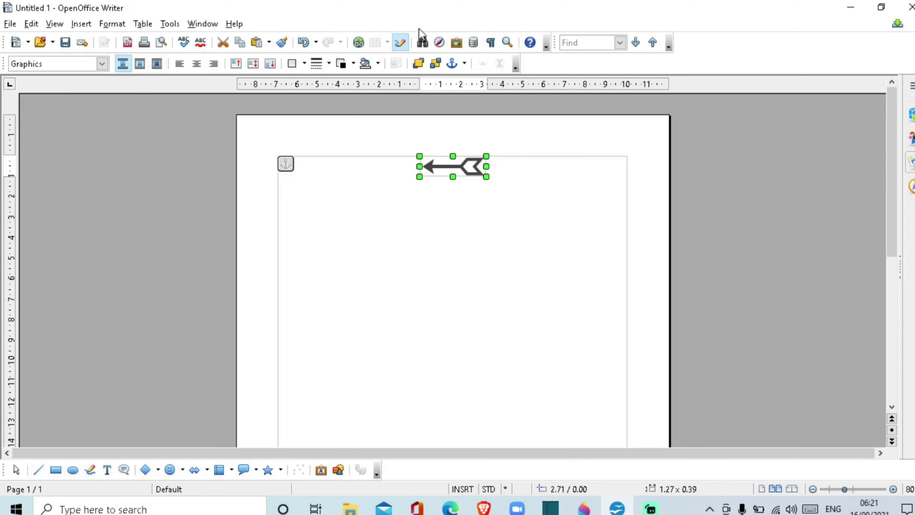
Delete the arrow picture from the page and look through the items available for insertion
key("Delete")
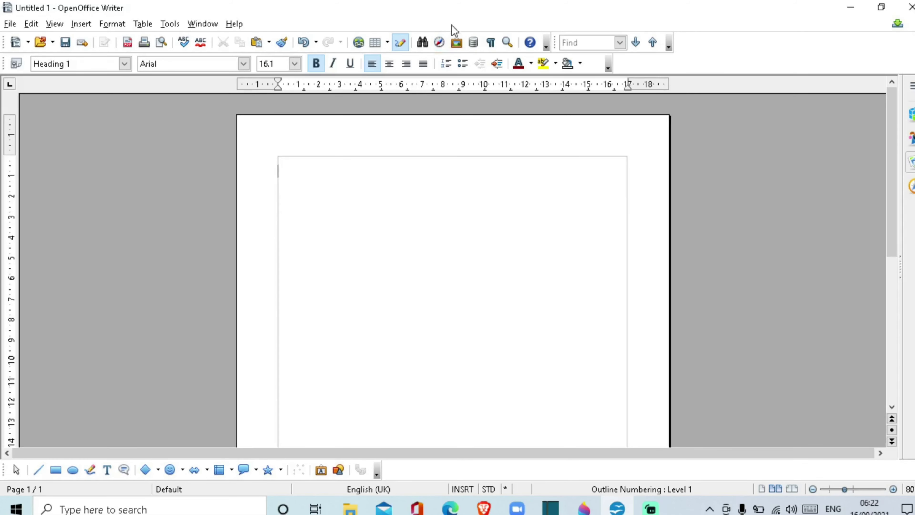
left_click(81, 25)
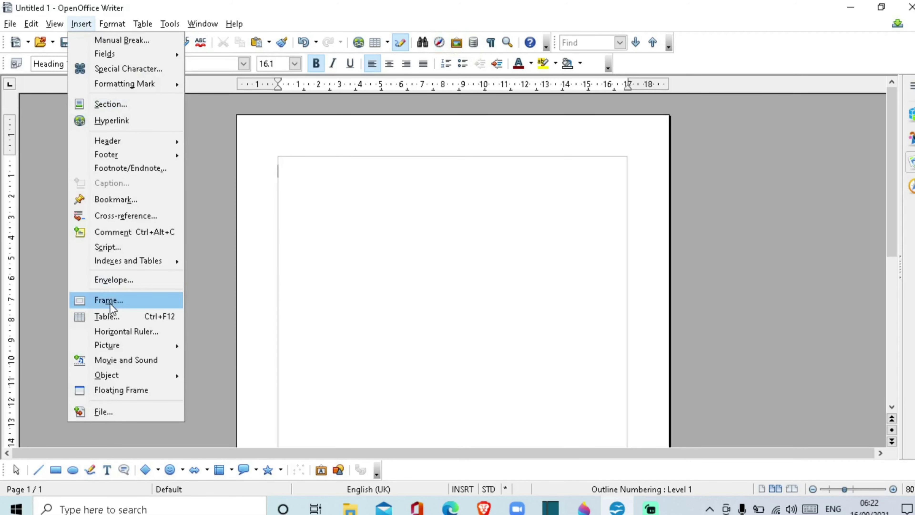
left_click(402, 311)
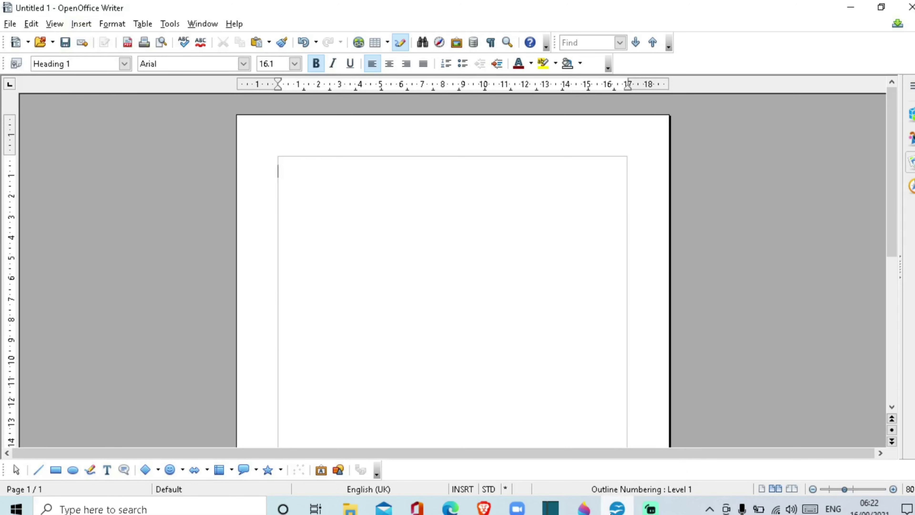
left_click(350, 508)
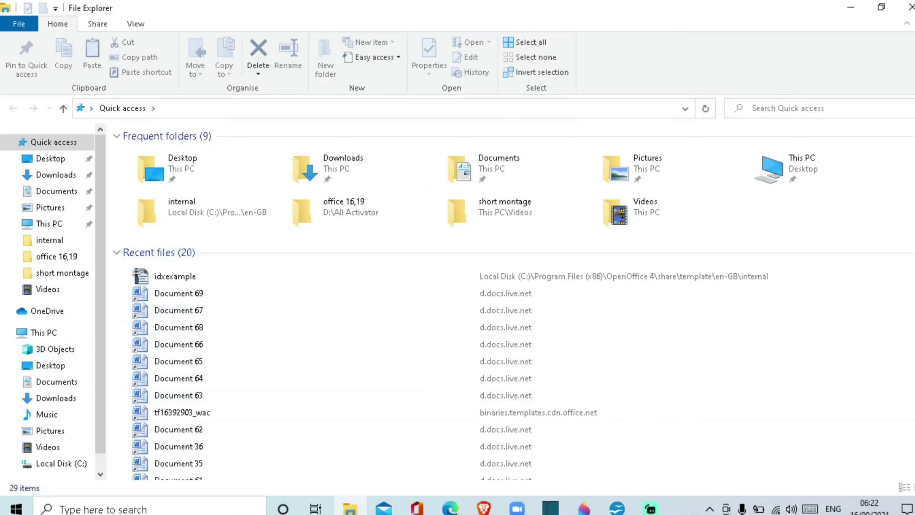
left_click(910, 8)
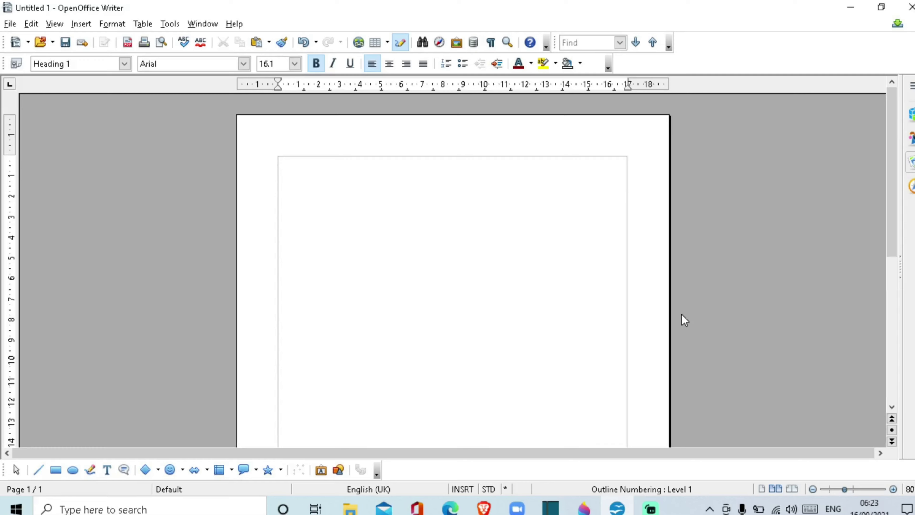
Paste the arrow picture back at the beginning of the page and resize it proportionally to about 3.85 x 1.17
key("ctrl+v")
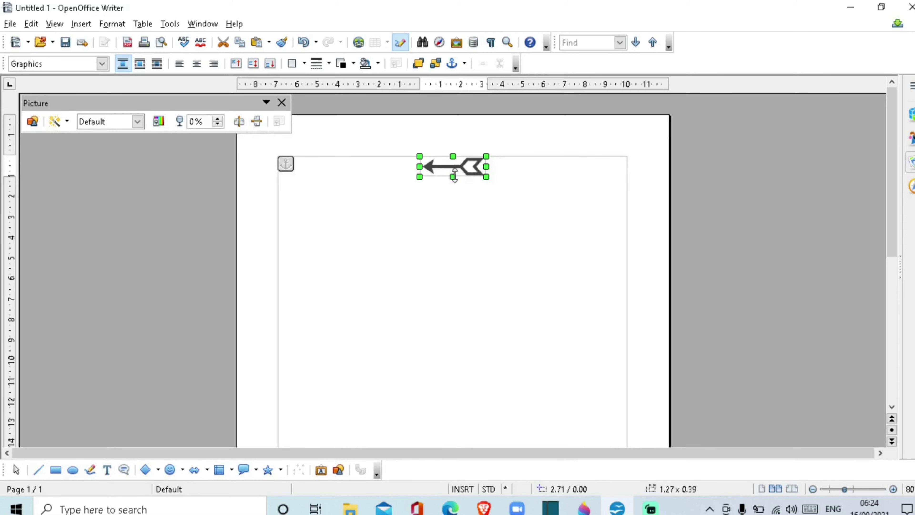
mouse_move(454, 176)
left_mouse_down()
mouse_move(449, 225)
mouse_move(455, 177)
left_mouse_up()
left_click_drag(417, 182, 380, 209)
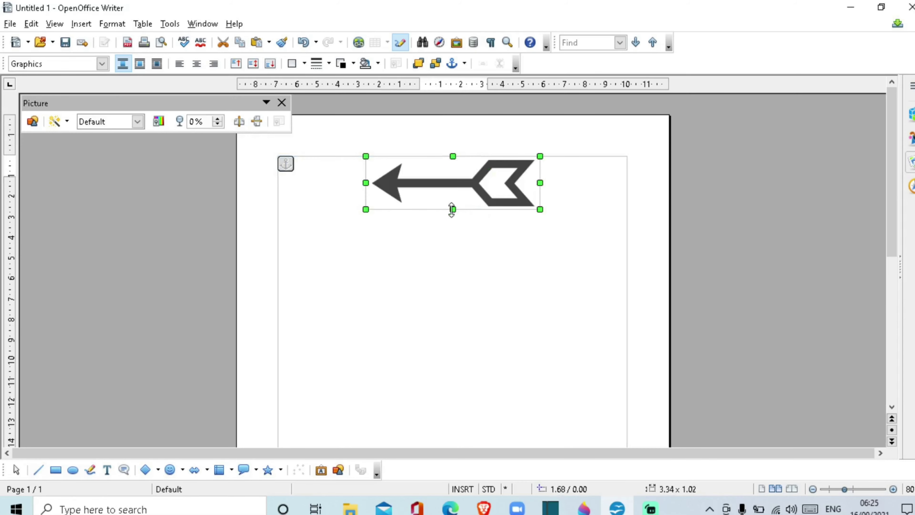
left_click_drag(451, 209, 452, 246)
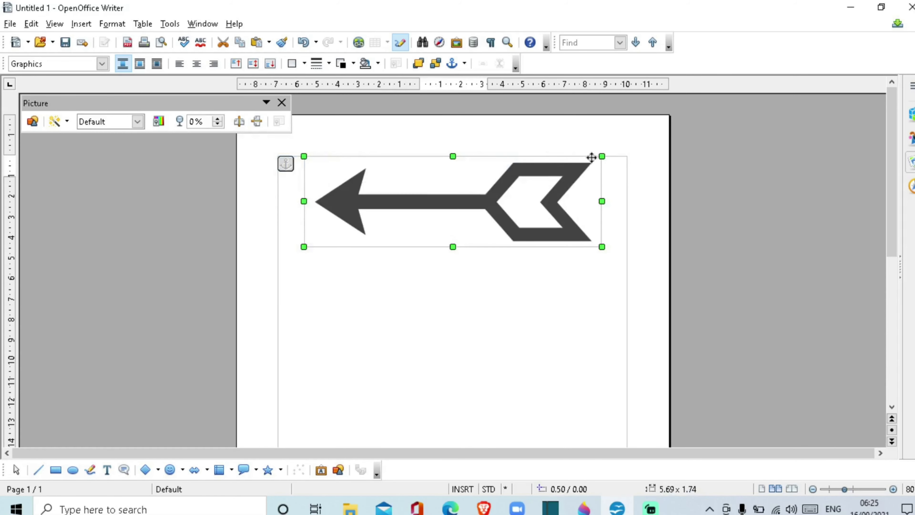
left_click_drag(453, 156, 453, 183)
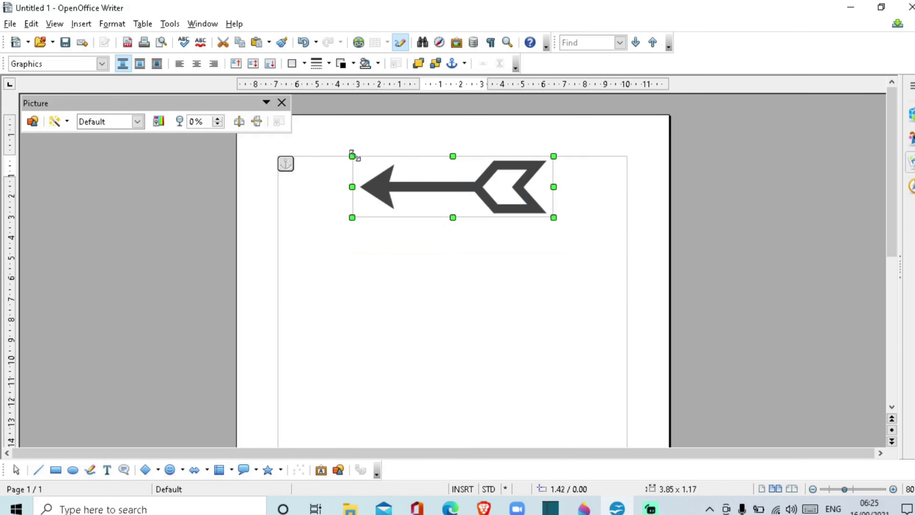